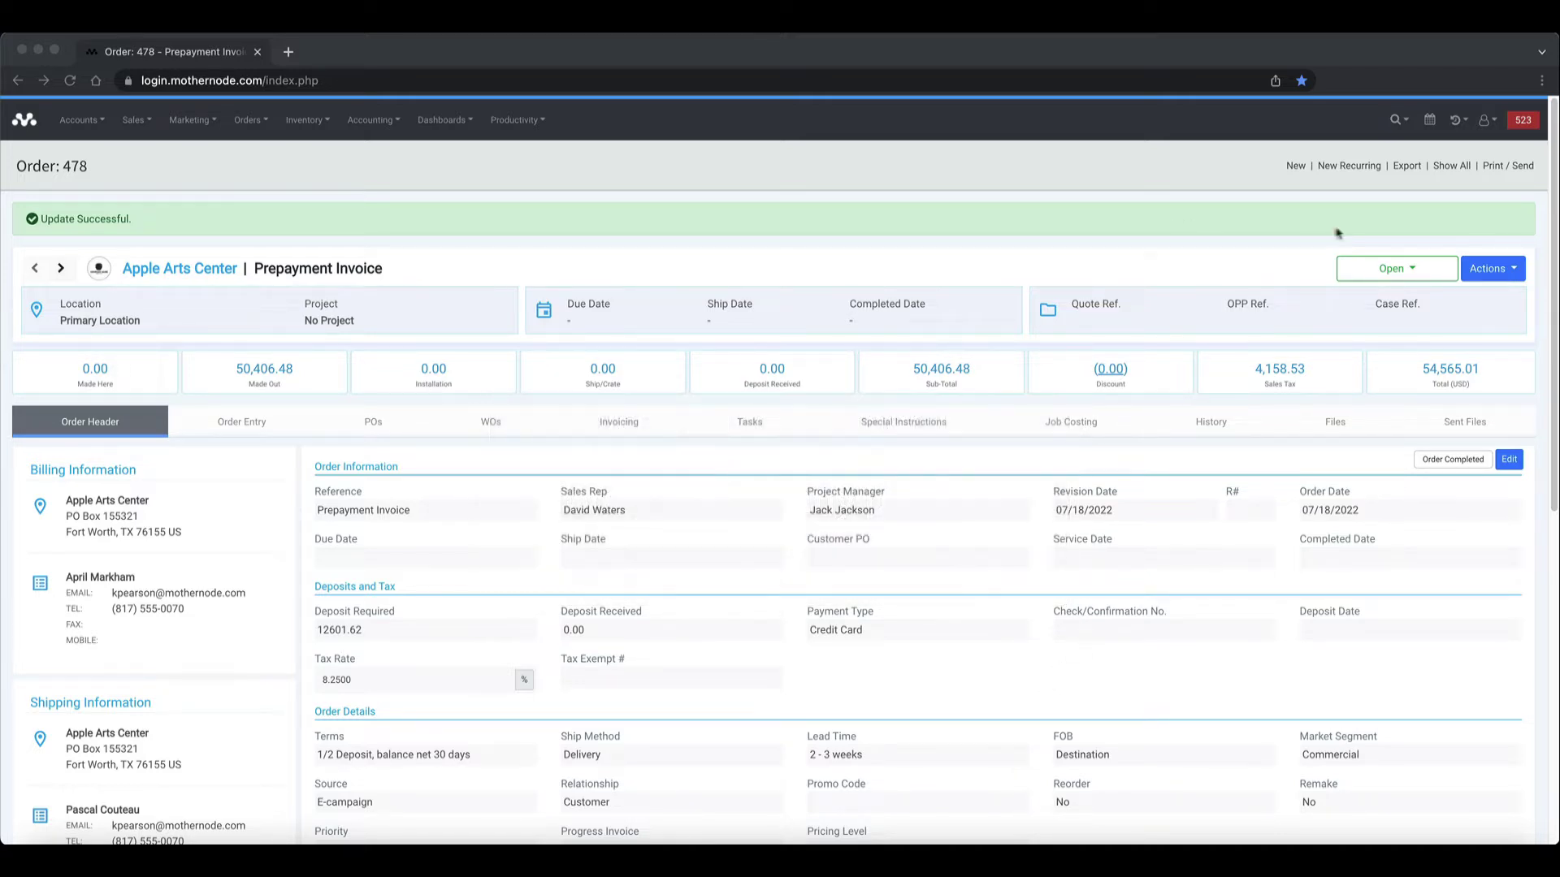
- Open the system settings and check the Enable Prepayment Invoice option in the Order to Invoice section
click(1483, 121)
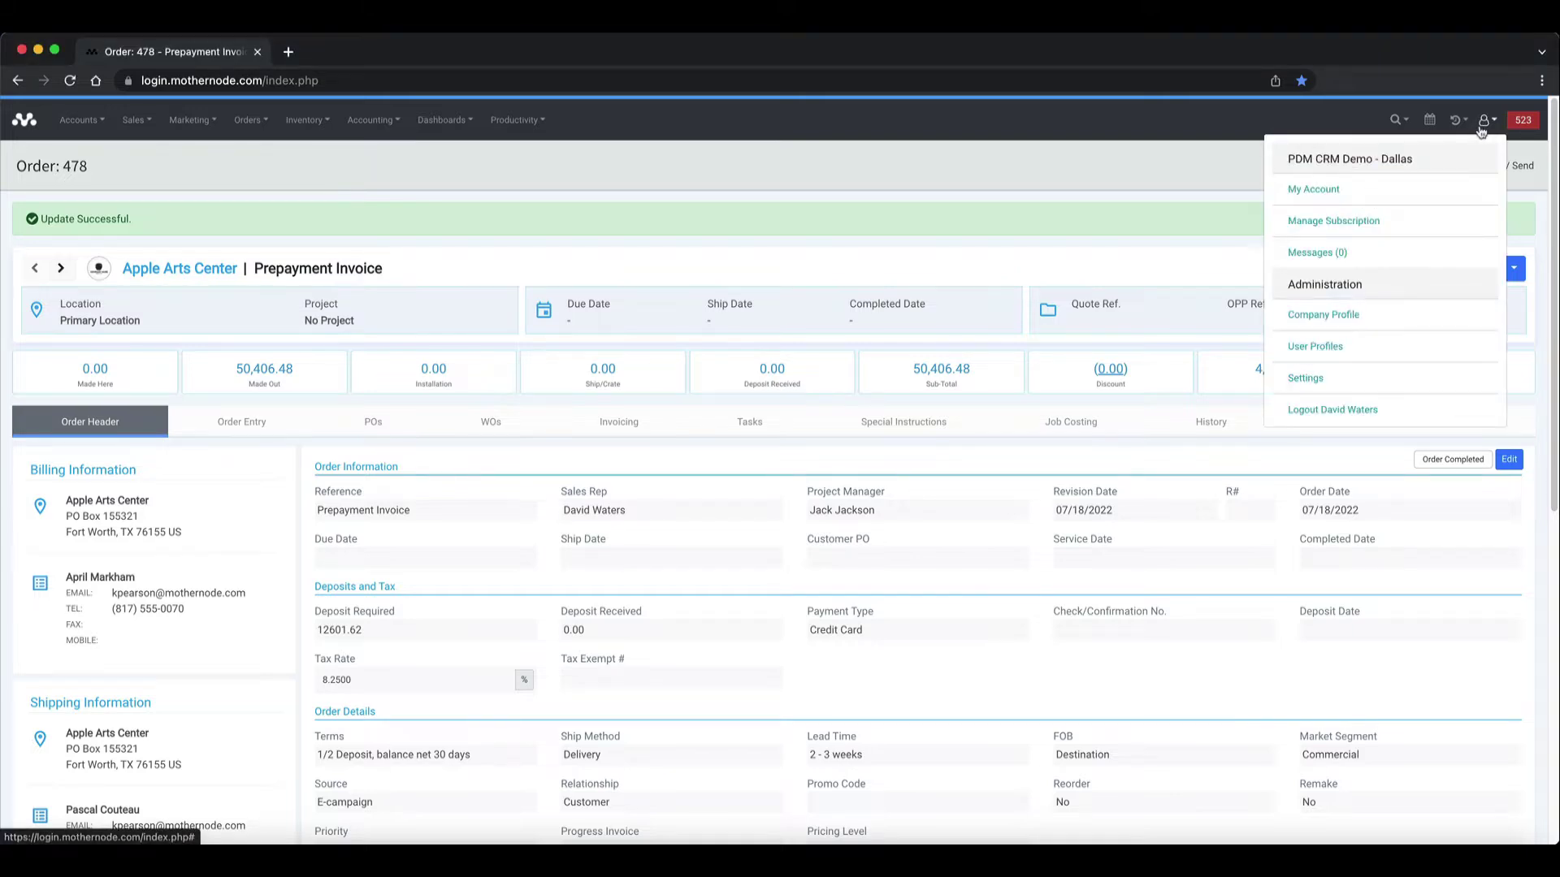
click(1323, 379)
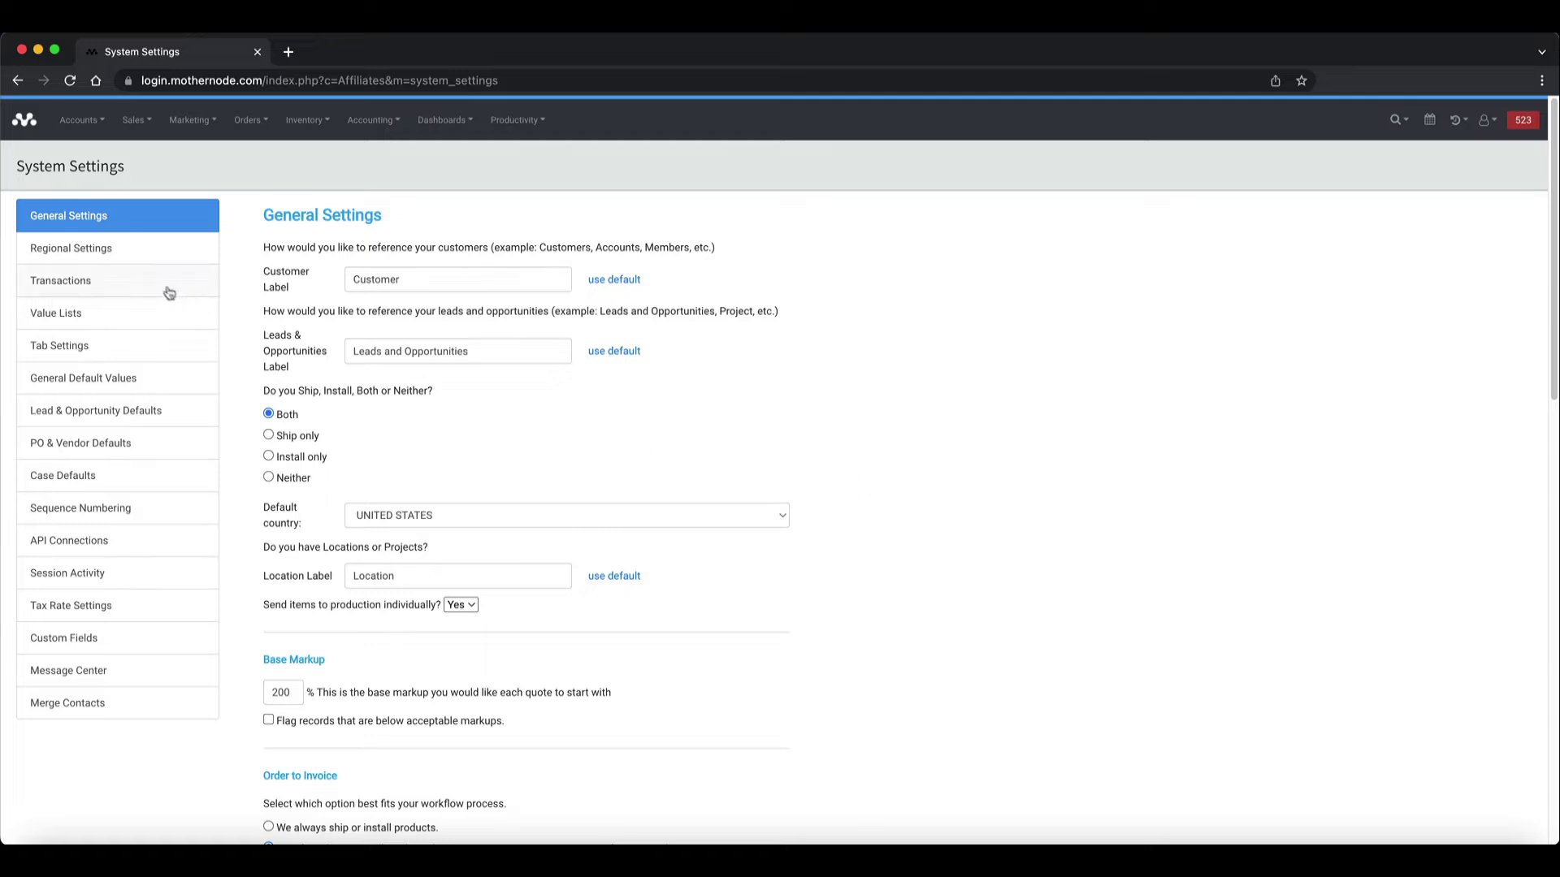
scroll(820, 632, down, 3)
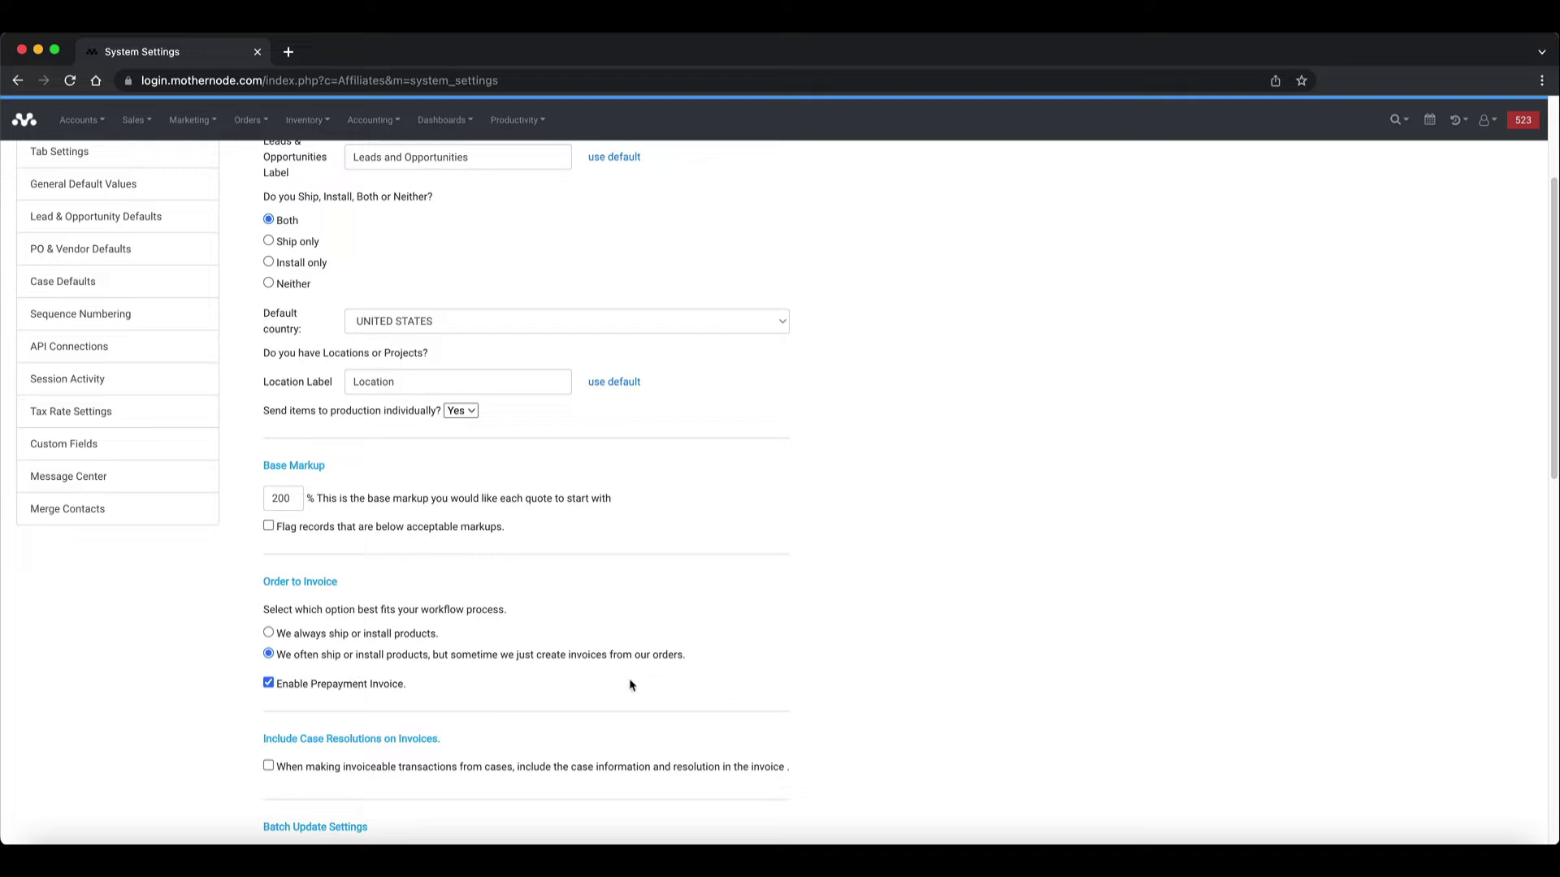
- Open the Apple Arts Center order referenced as Prepayment Invoice from the orders list and view its line items
mouse_move(251, 122)
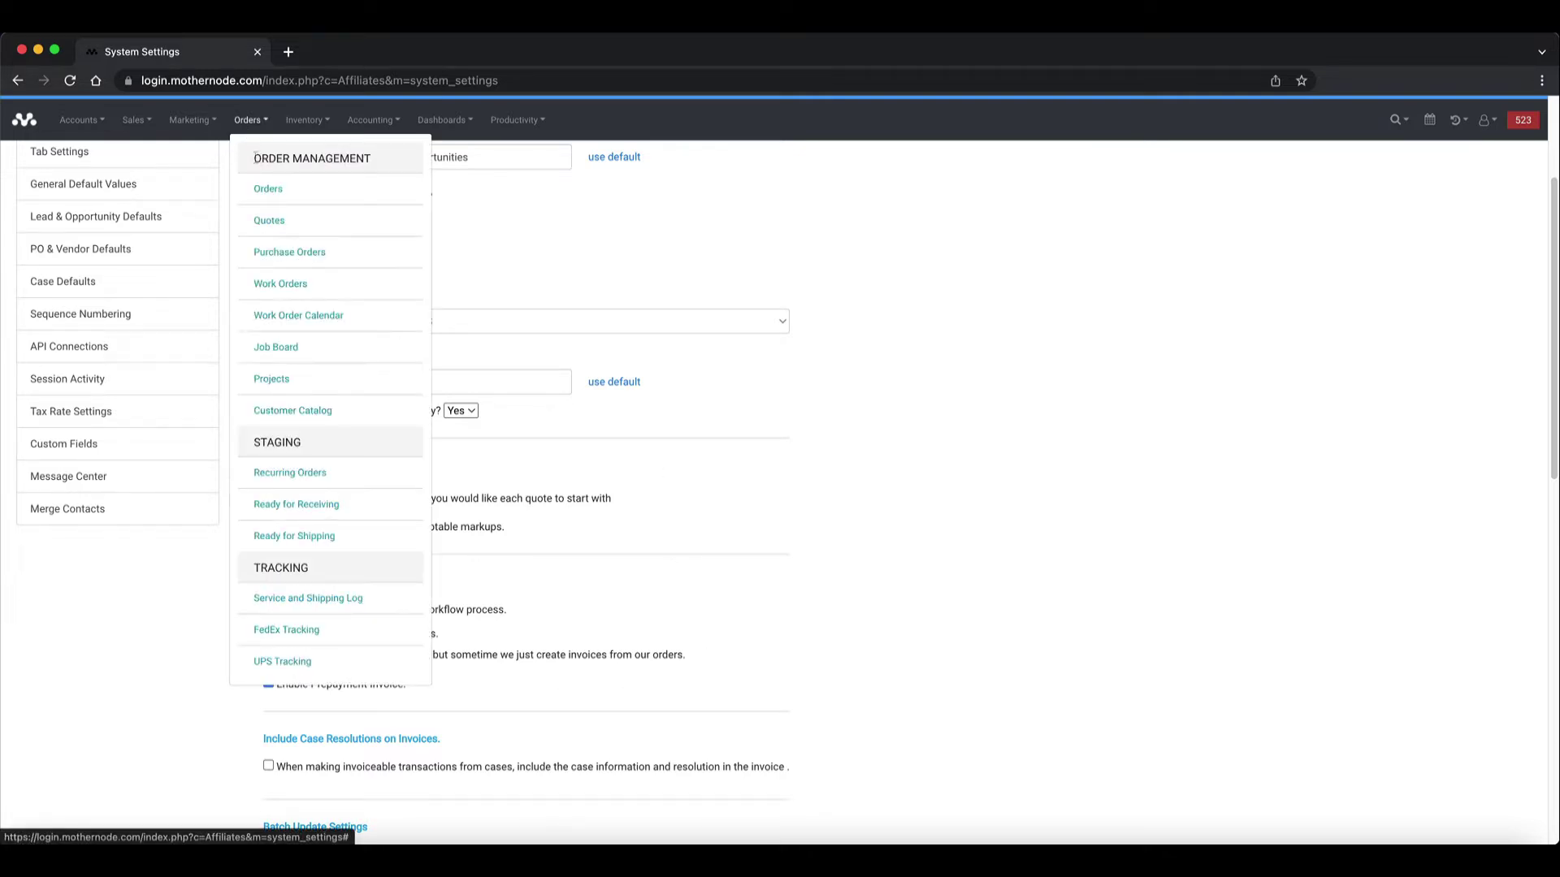
click(261, 191)
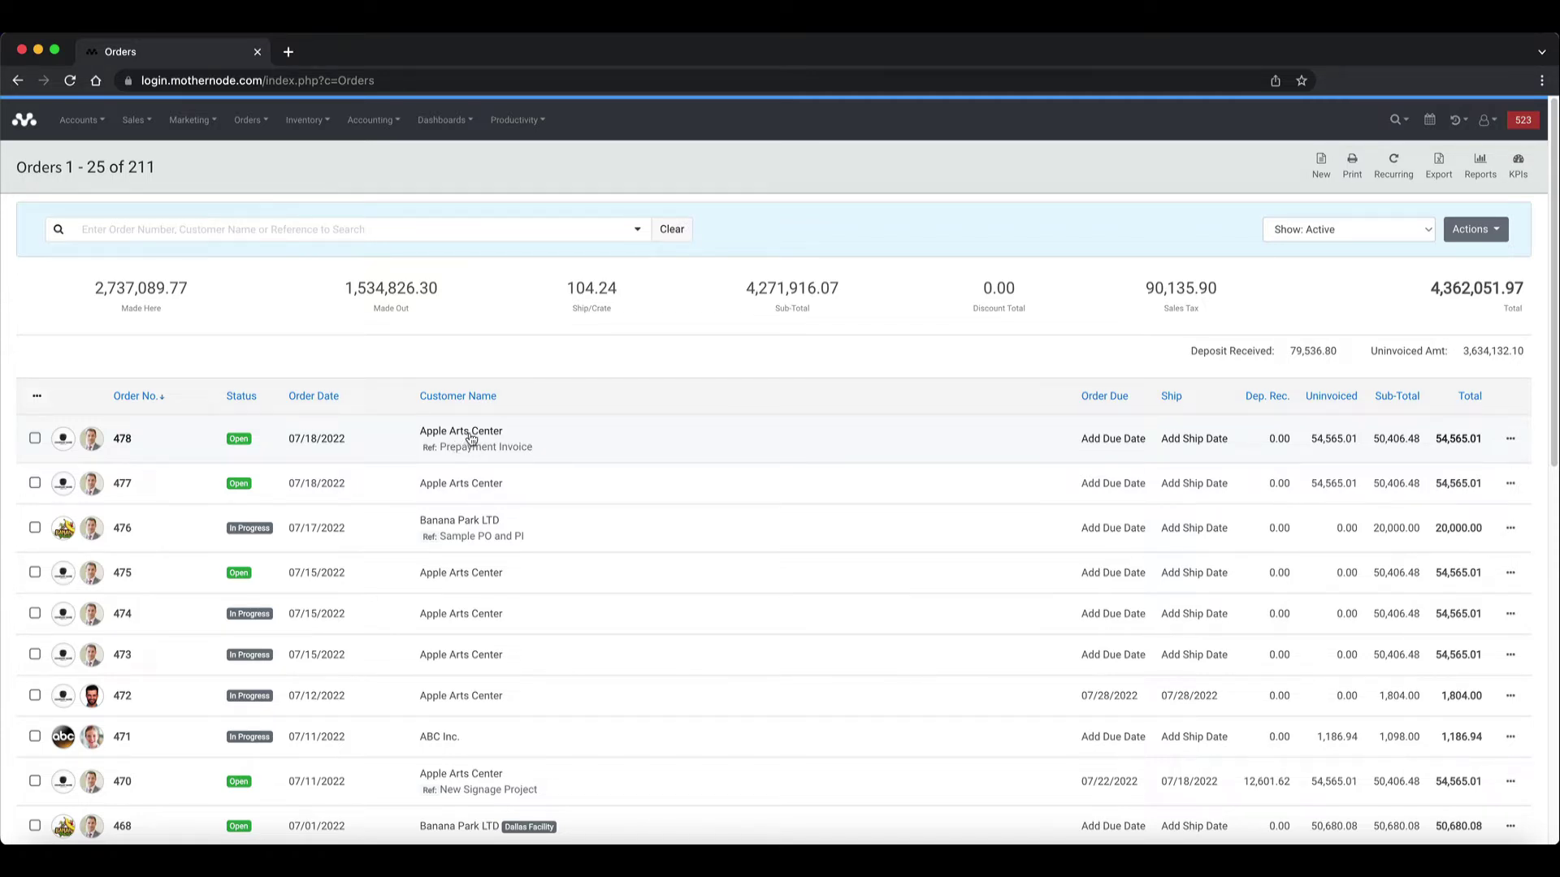
click(530, 448)
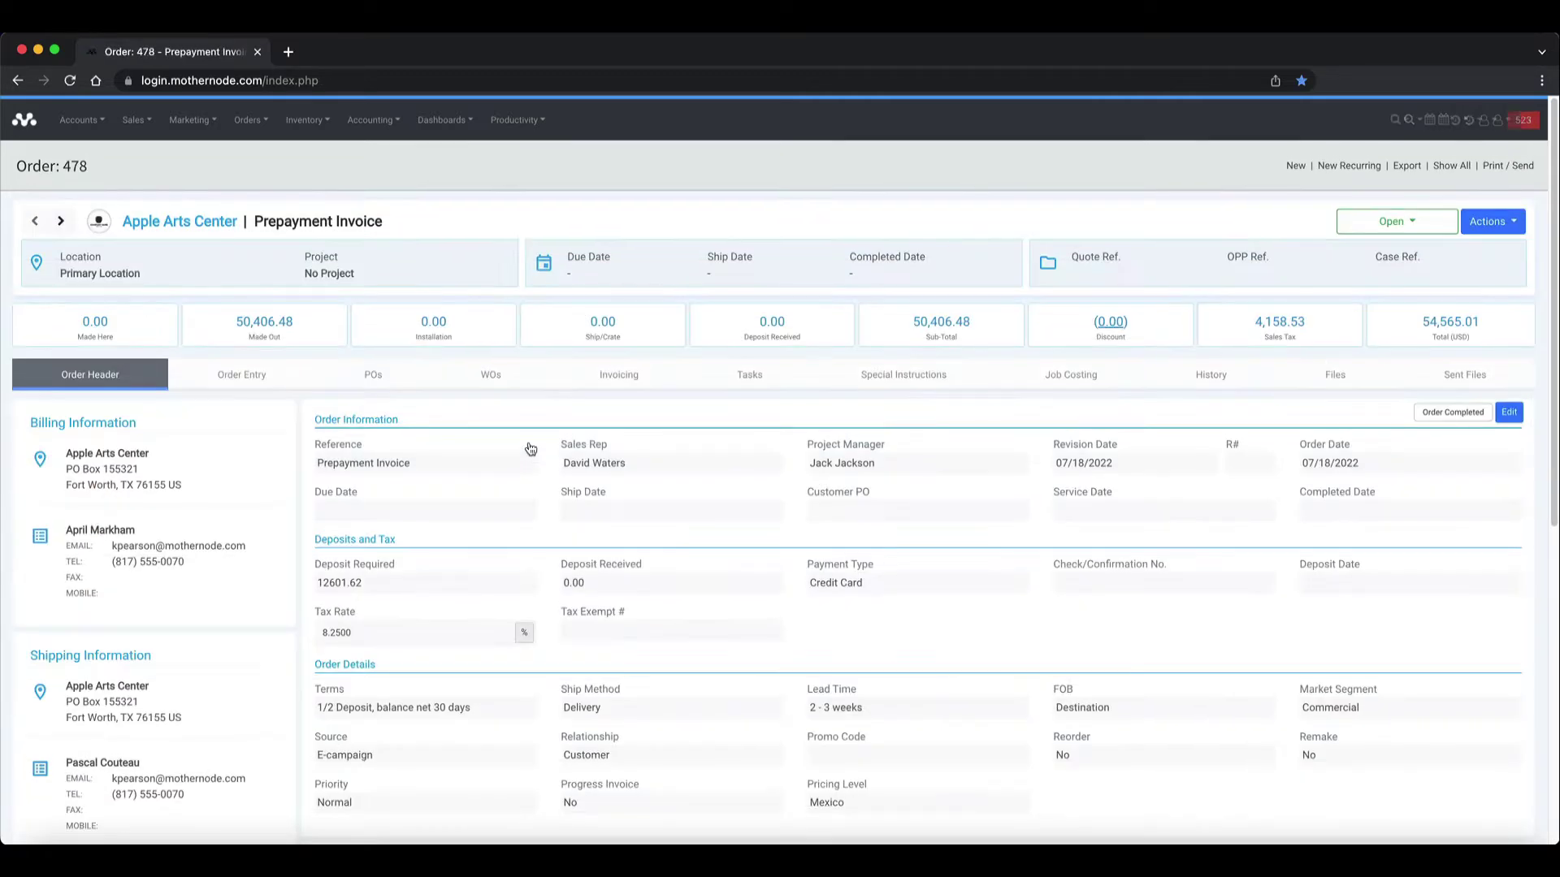
click(218, 380)
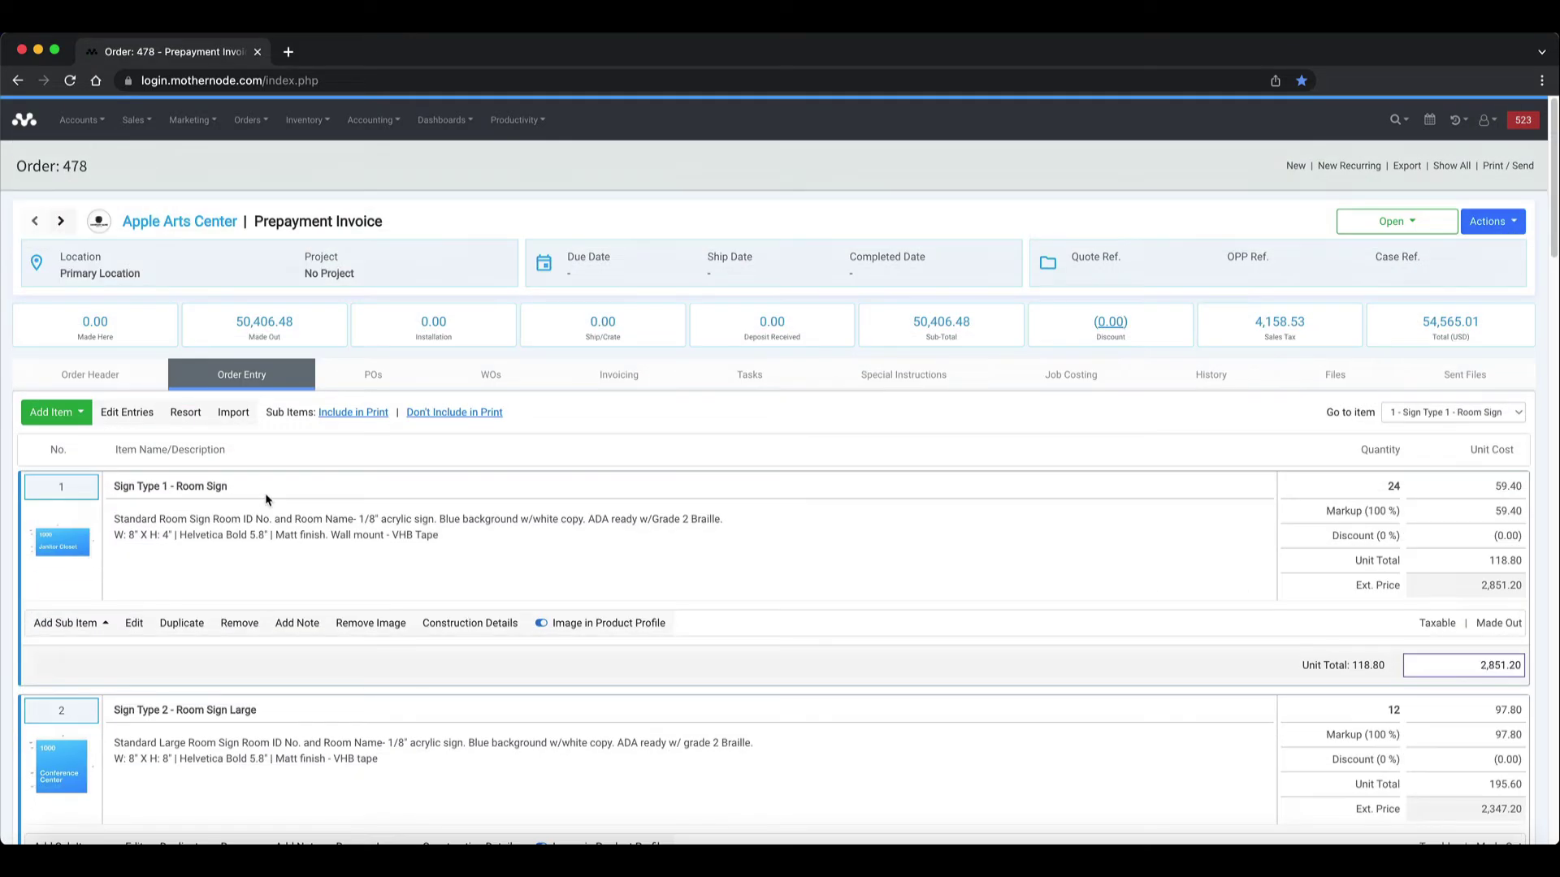
- Add a 100% prepayment invoice using all items from the Apple Arts Center order
click(628, 382)
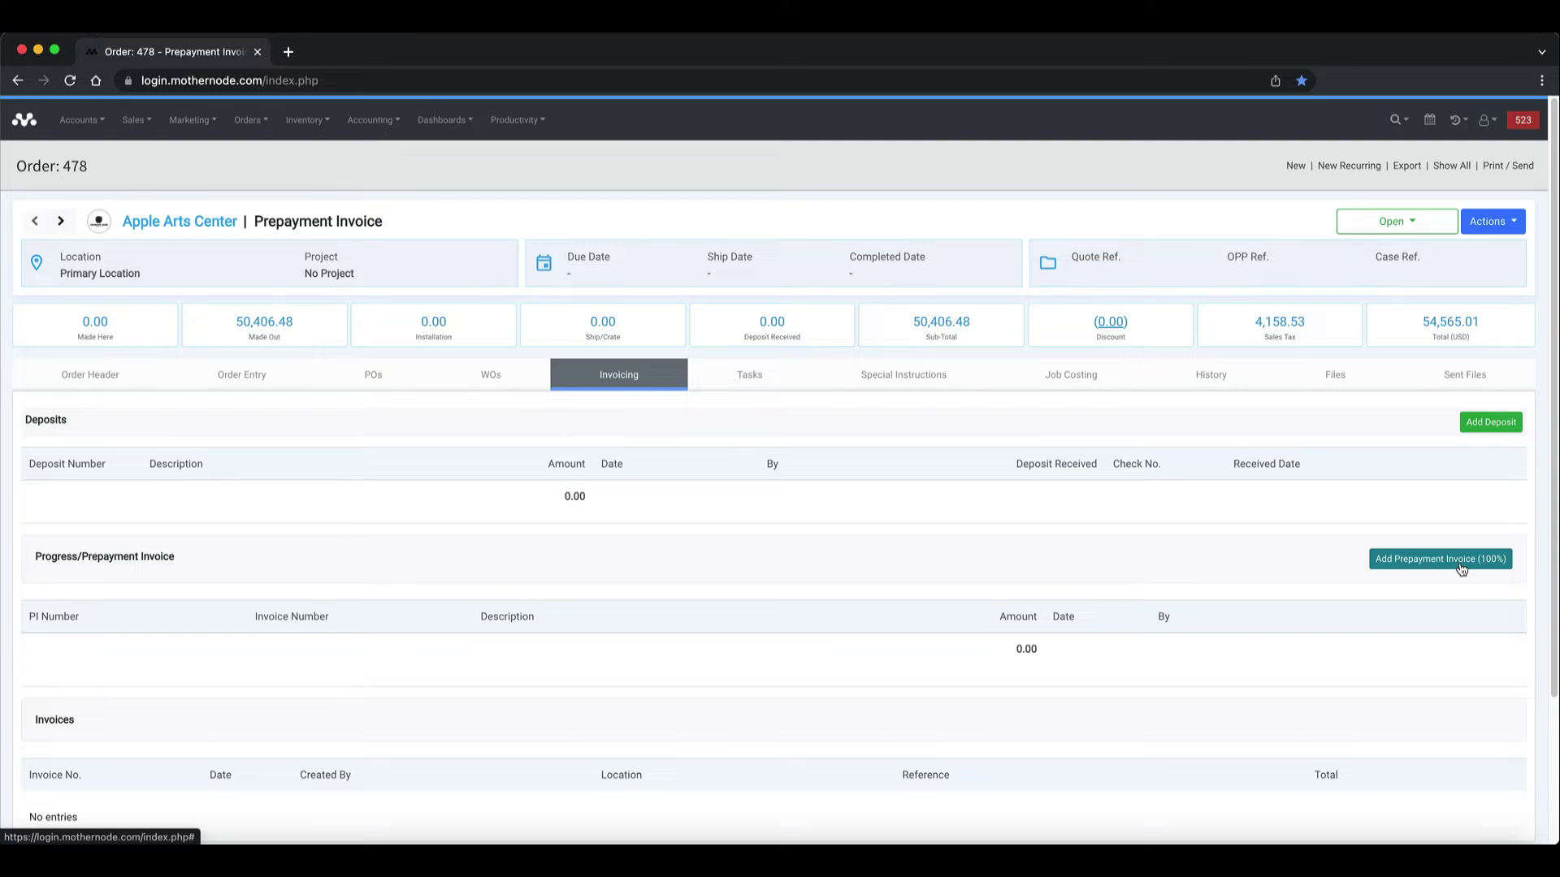
click(1456, 560)
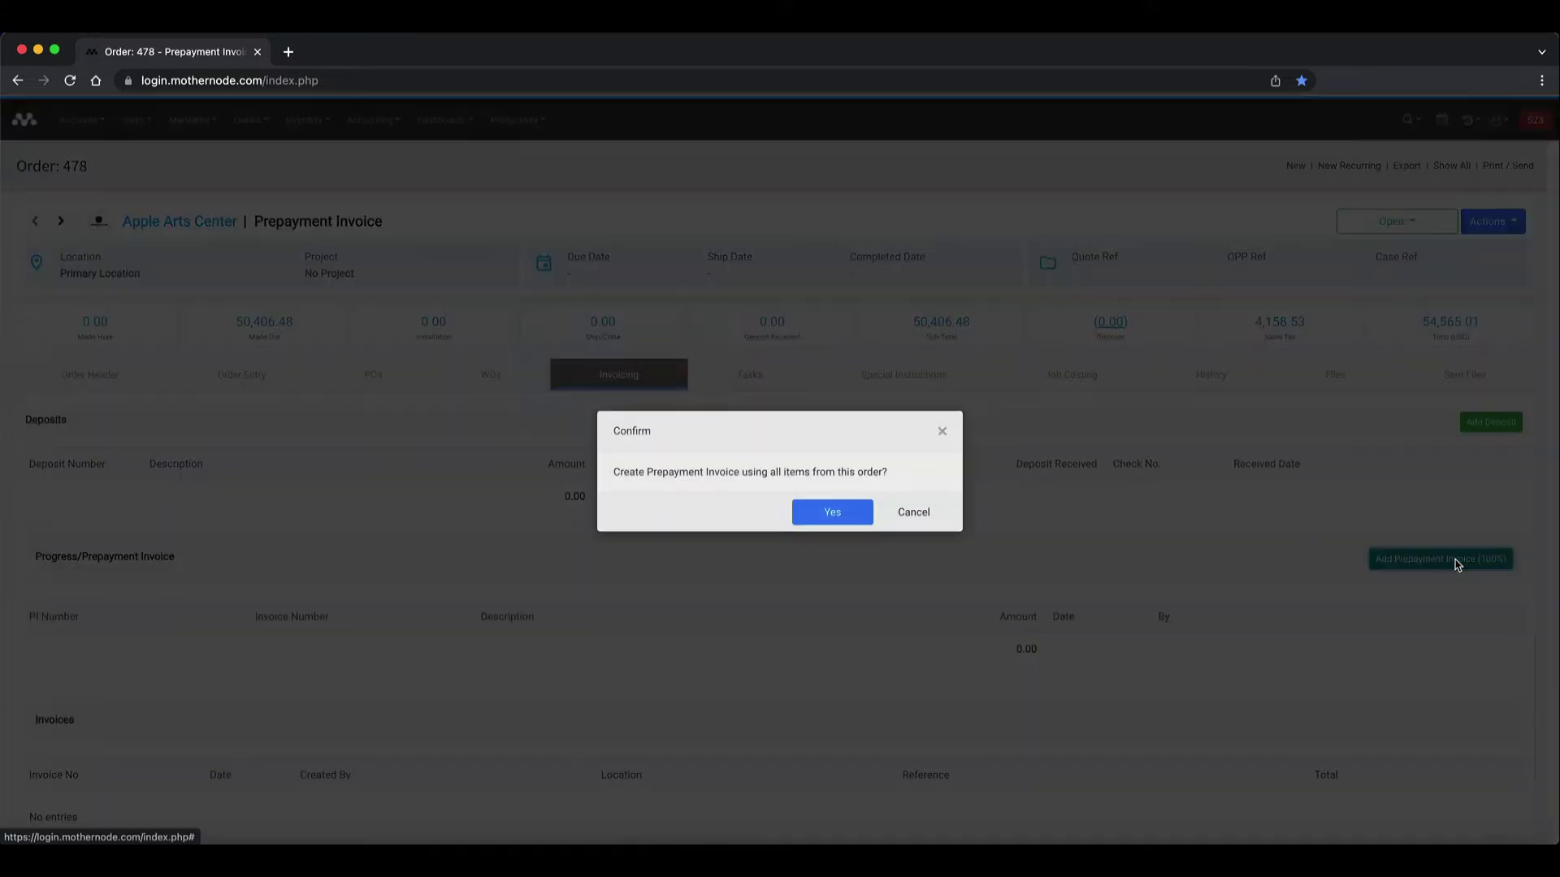
click(832, 513)
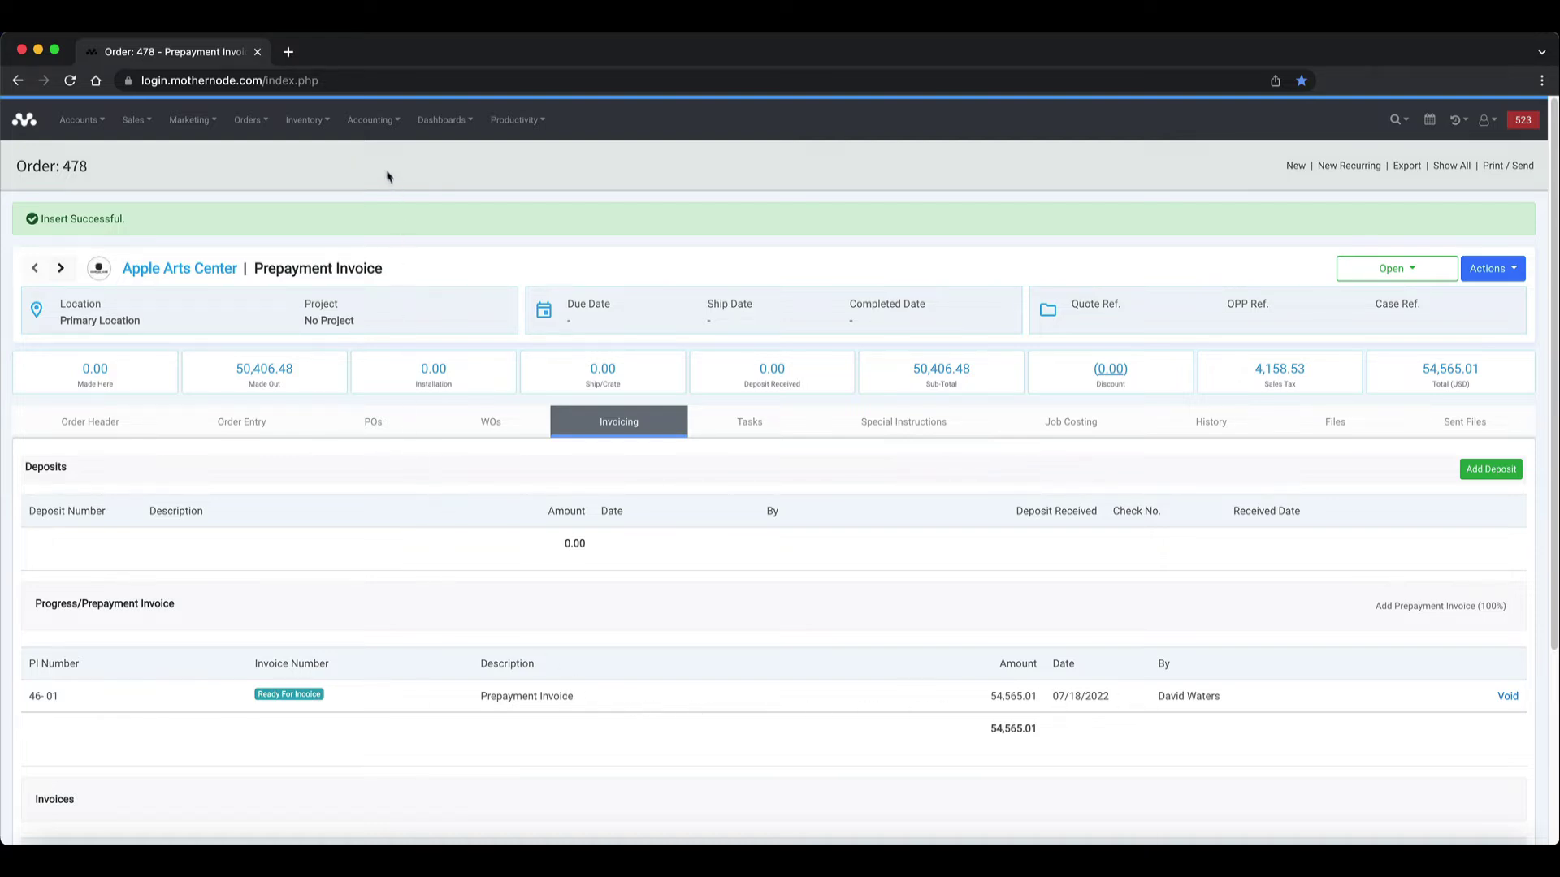
- Generate the invoice for the Apple Arts Center prepayment entry in the Ready for Invoice list
click(370, 121)
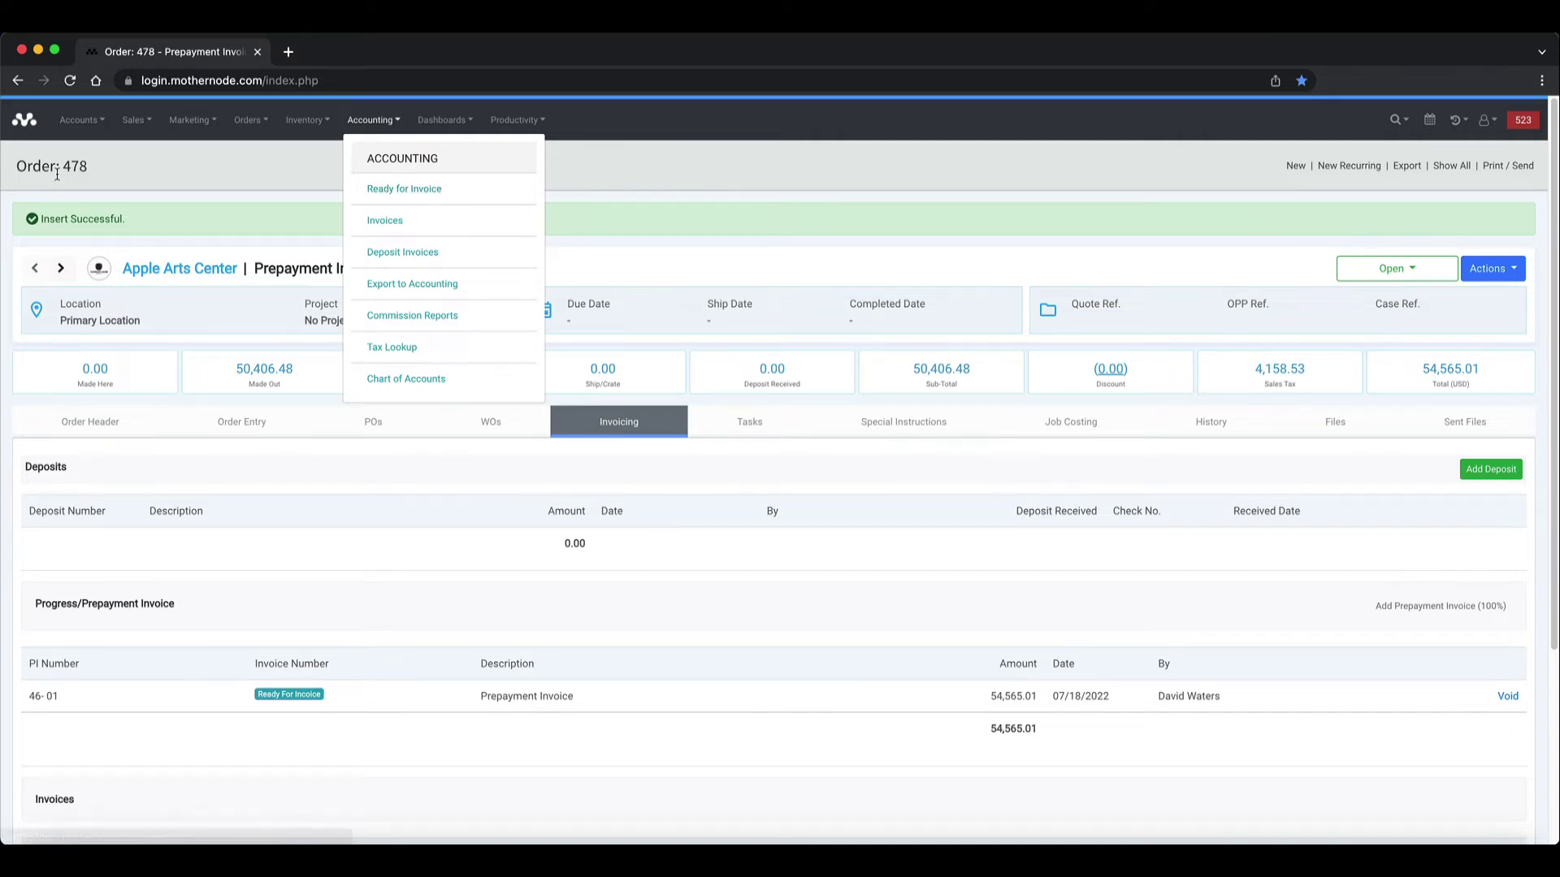
click(438, 199)
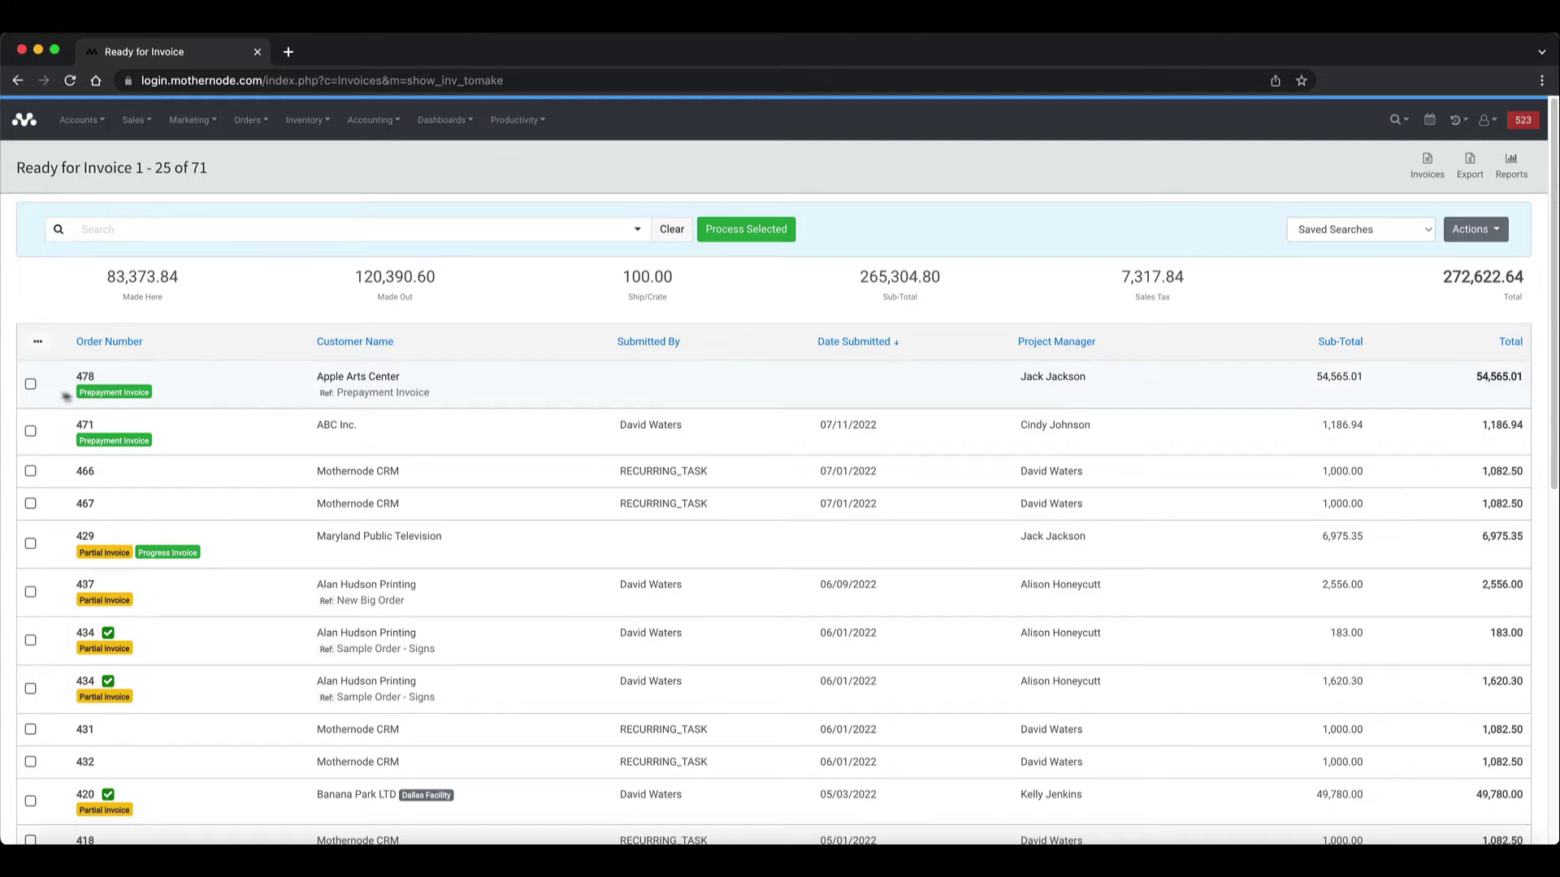
click(31, 385)
click(776, 237)
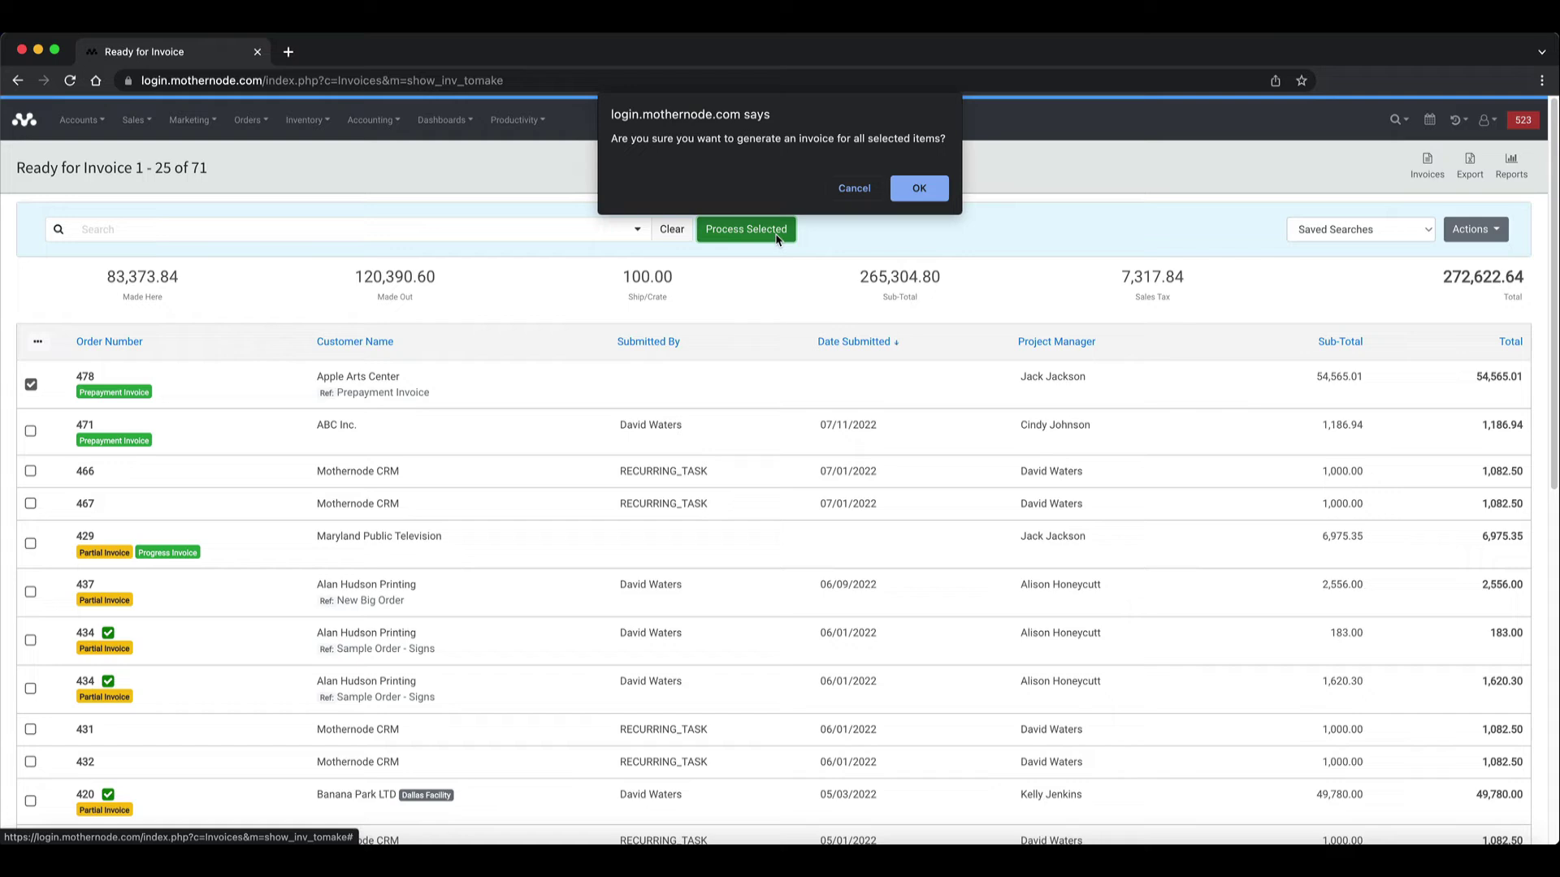
click(897, 198)
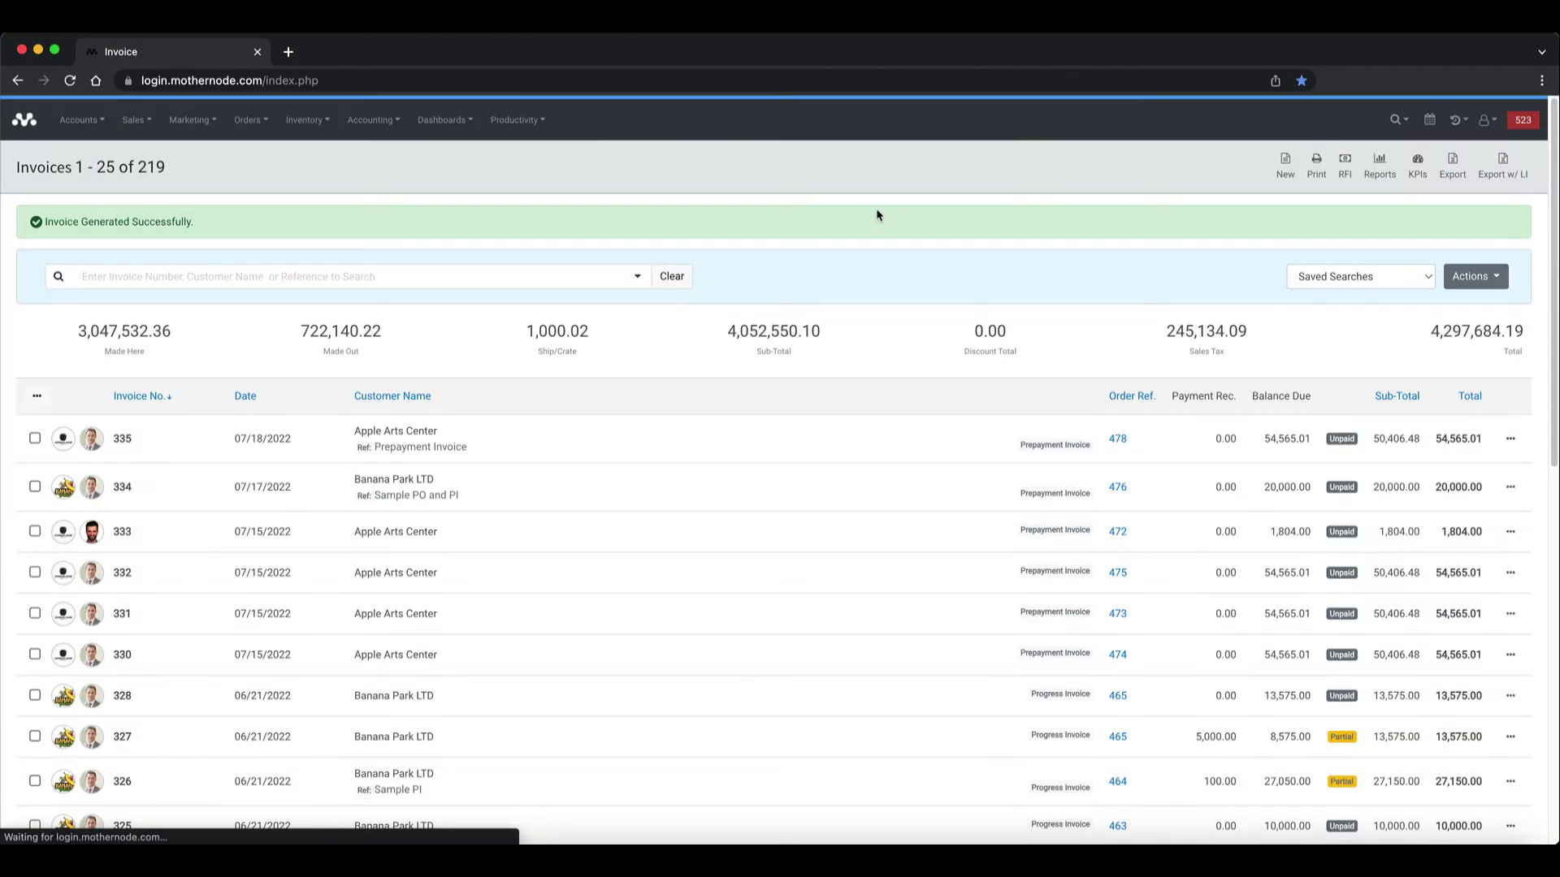
- Open the newly generated Apple Arts Center prepayment invoice and review the line items in its invoice detail
click(517, 440)
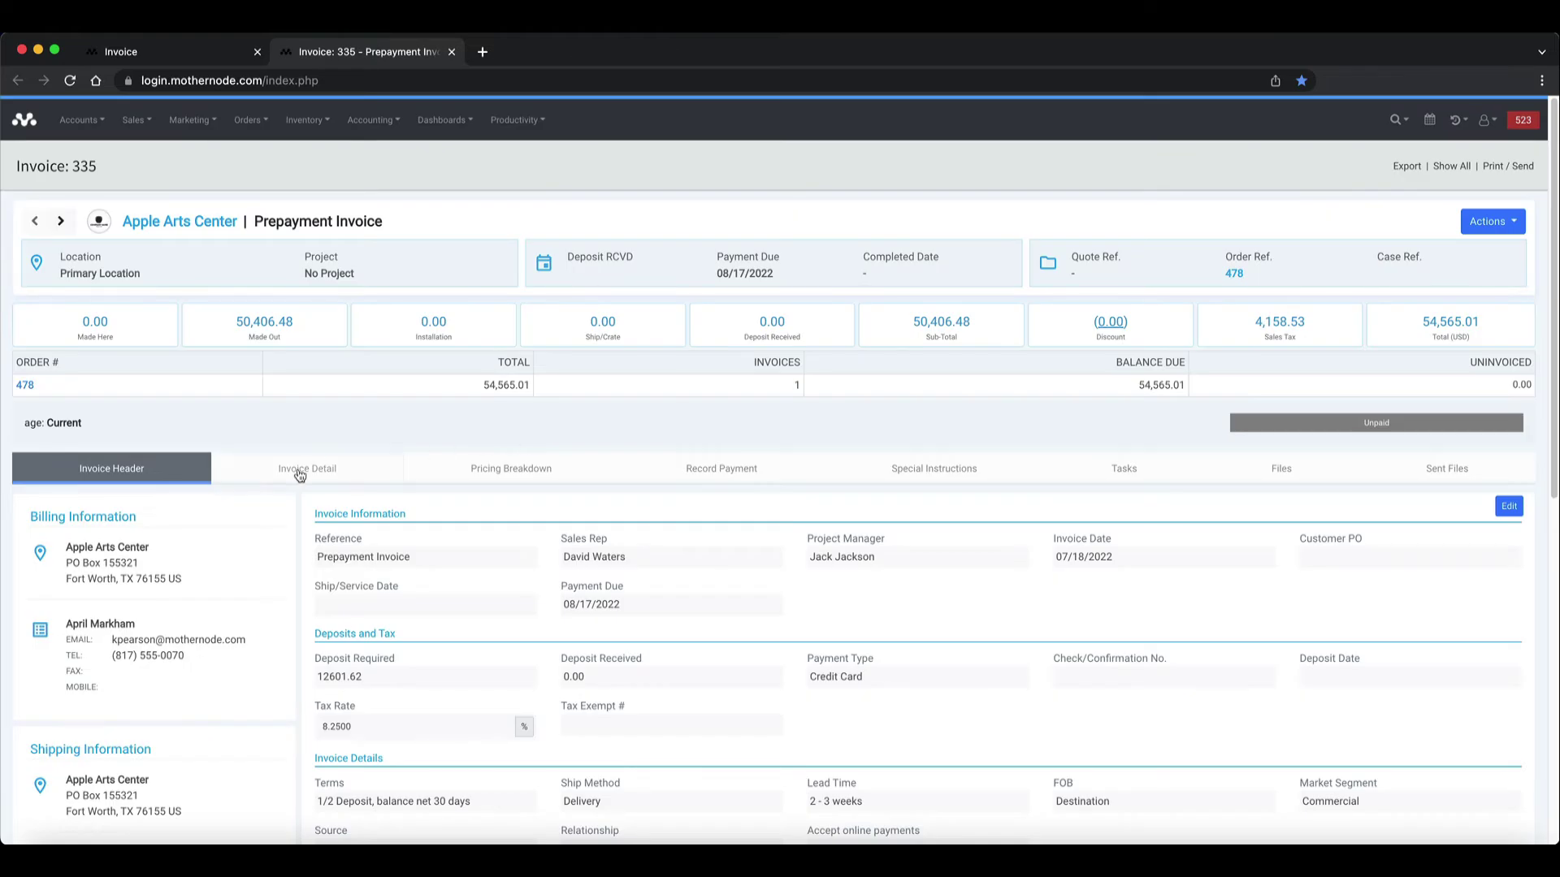
click(300, 475)
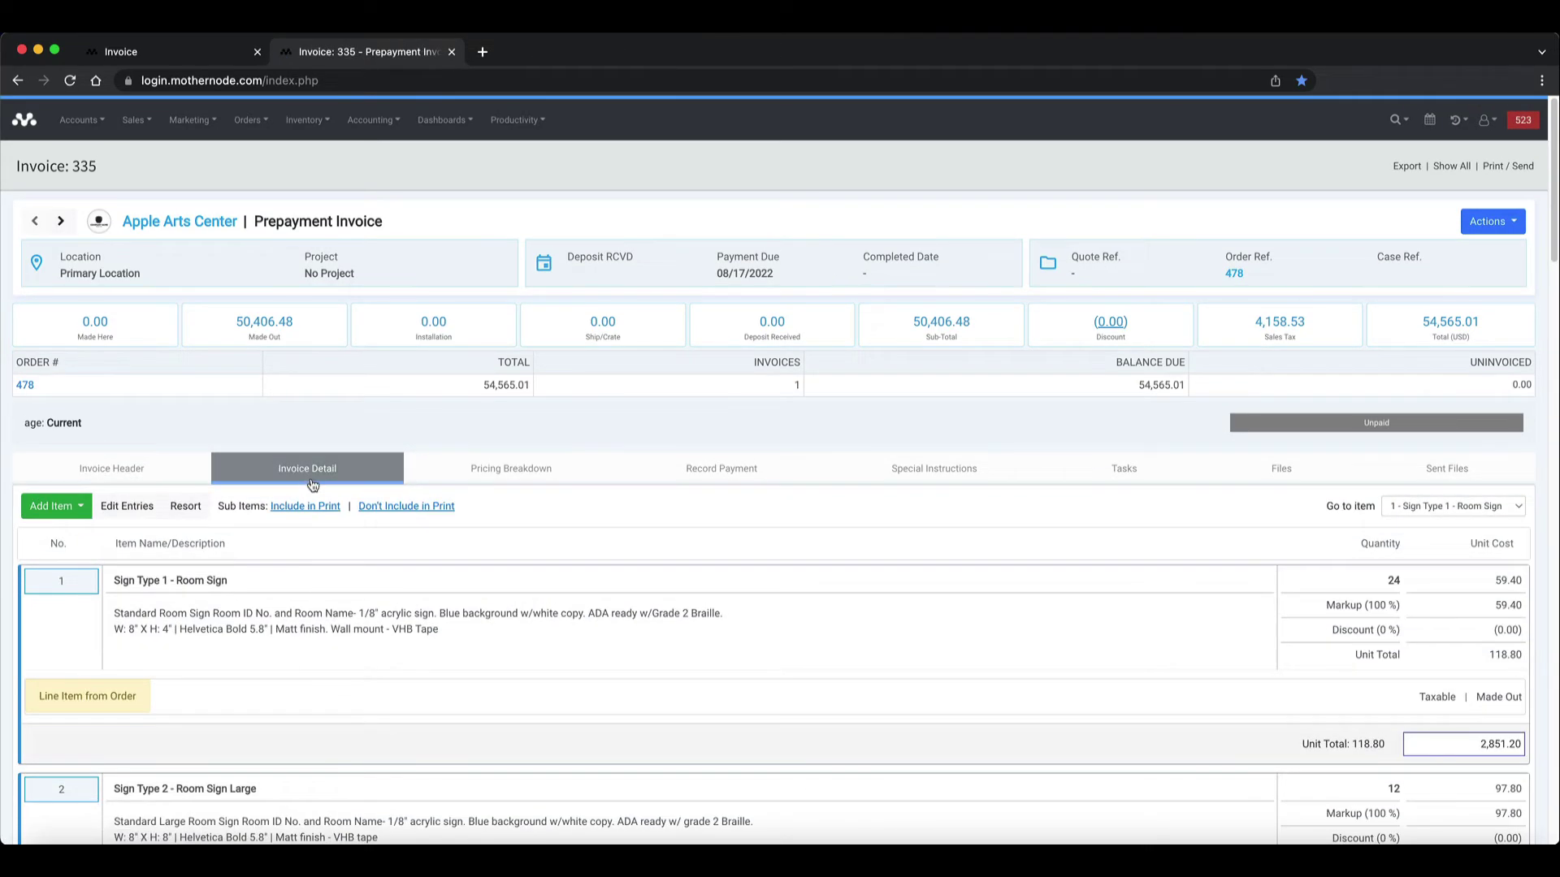
scroll(313, 484, down, 5)
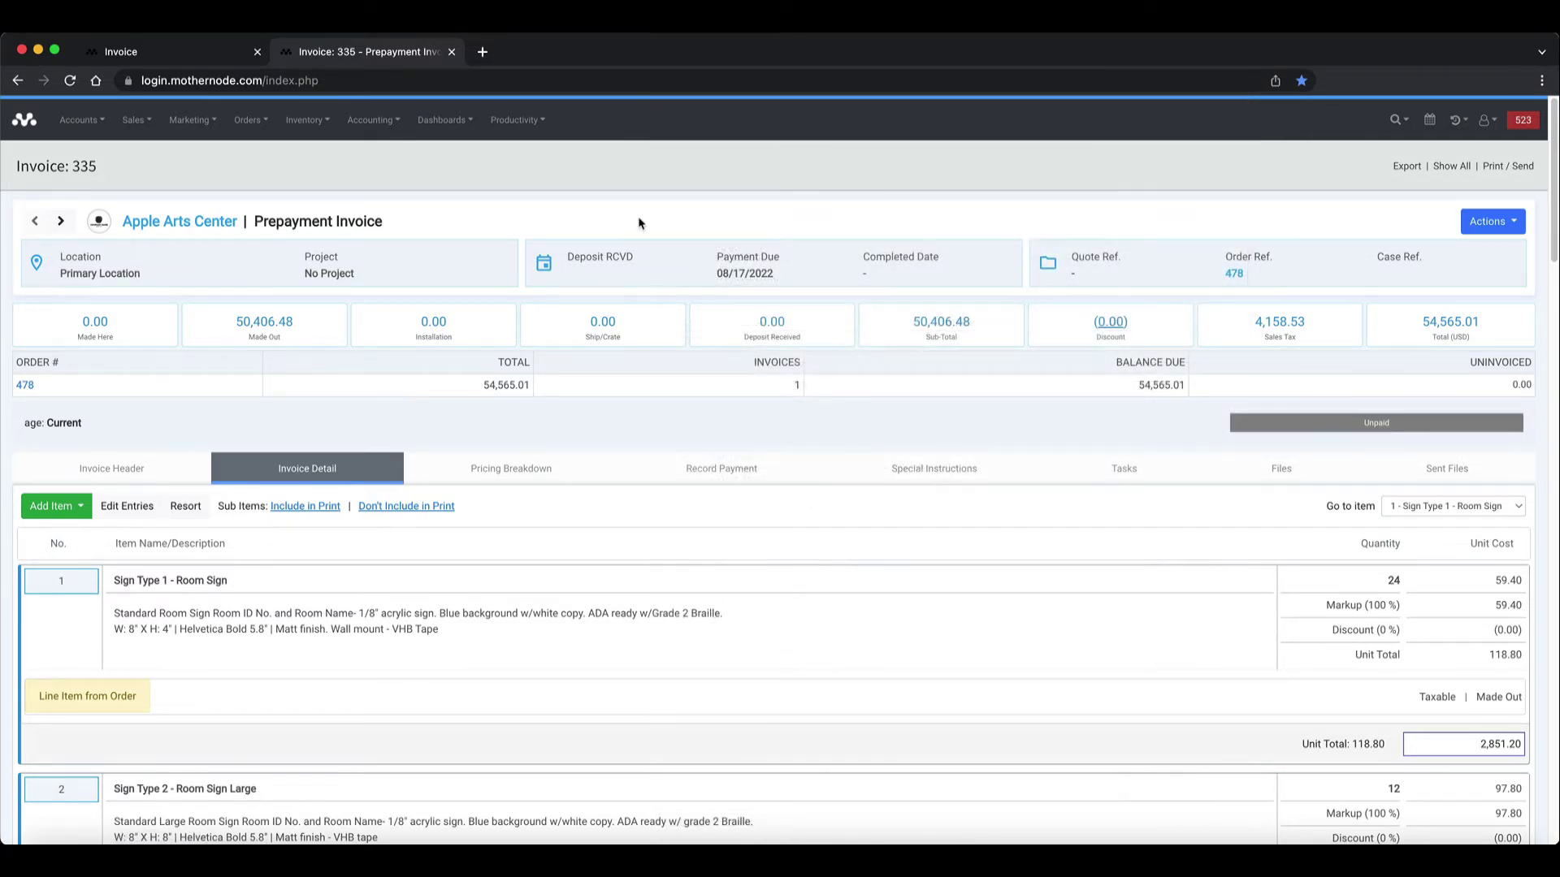
- Open the order referenced by the prepayment invoice and process it
click(1232, 274)
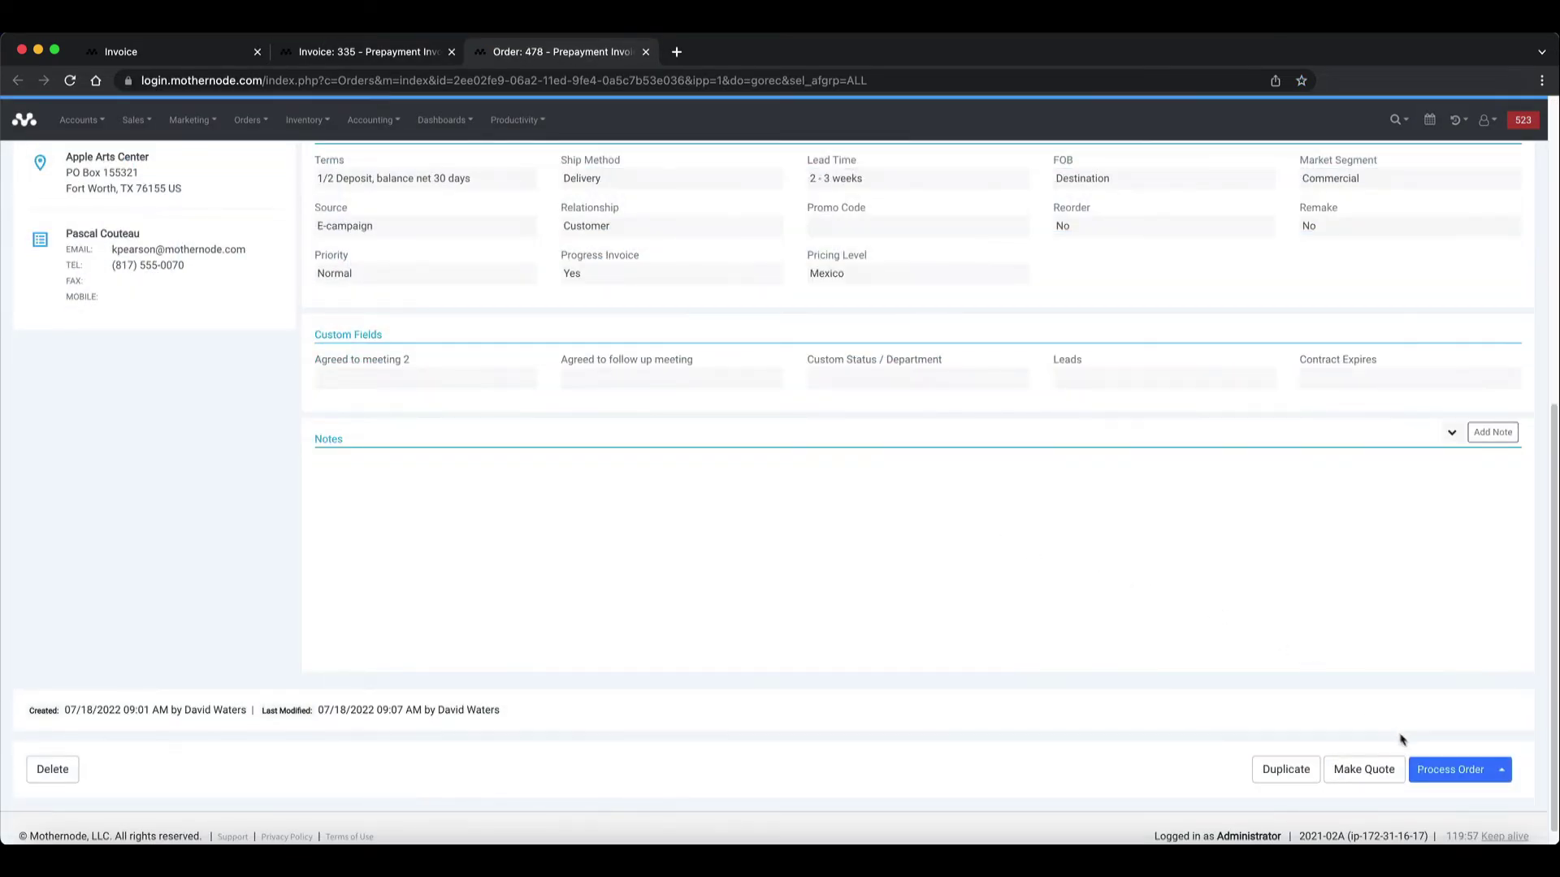
click(1431, 770)
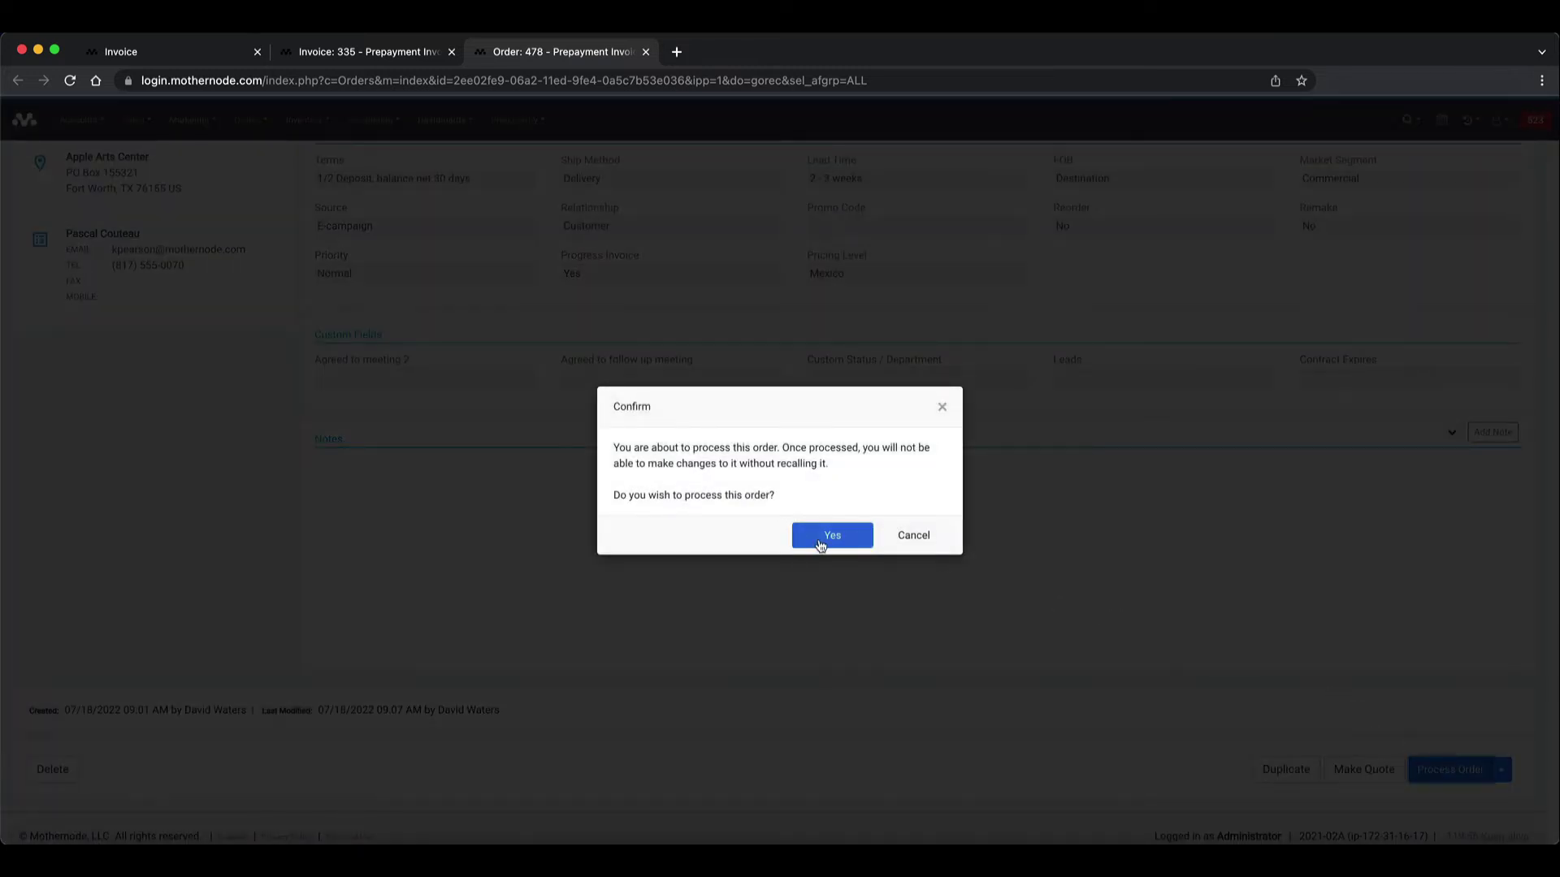
click(819, 542)
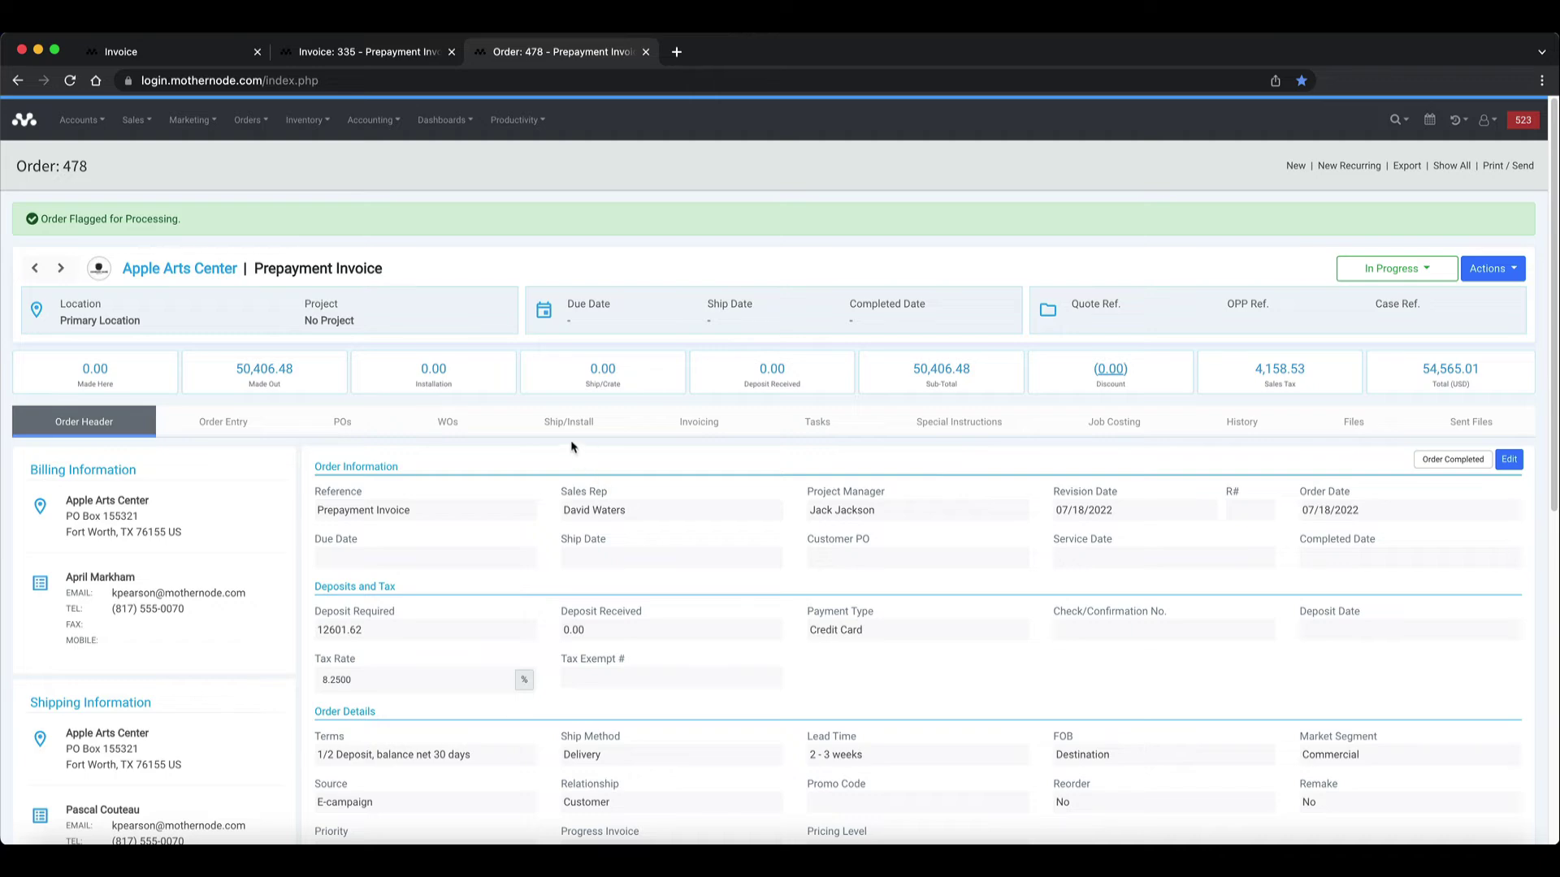
- Examine the order's shipping and installation section, reviewing the ordered items and their ship quantity fields
click(571, 423)
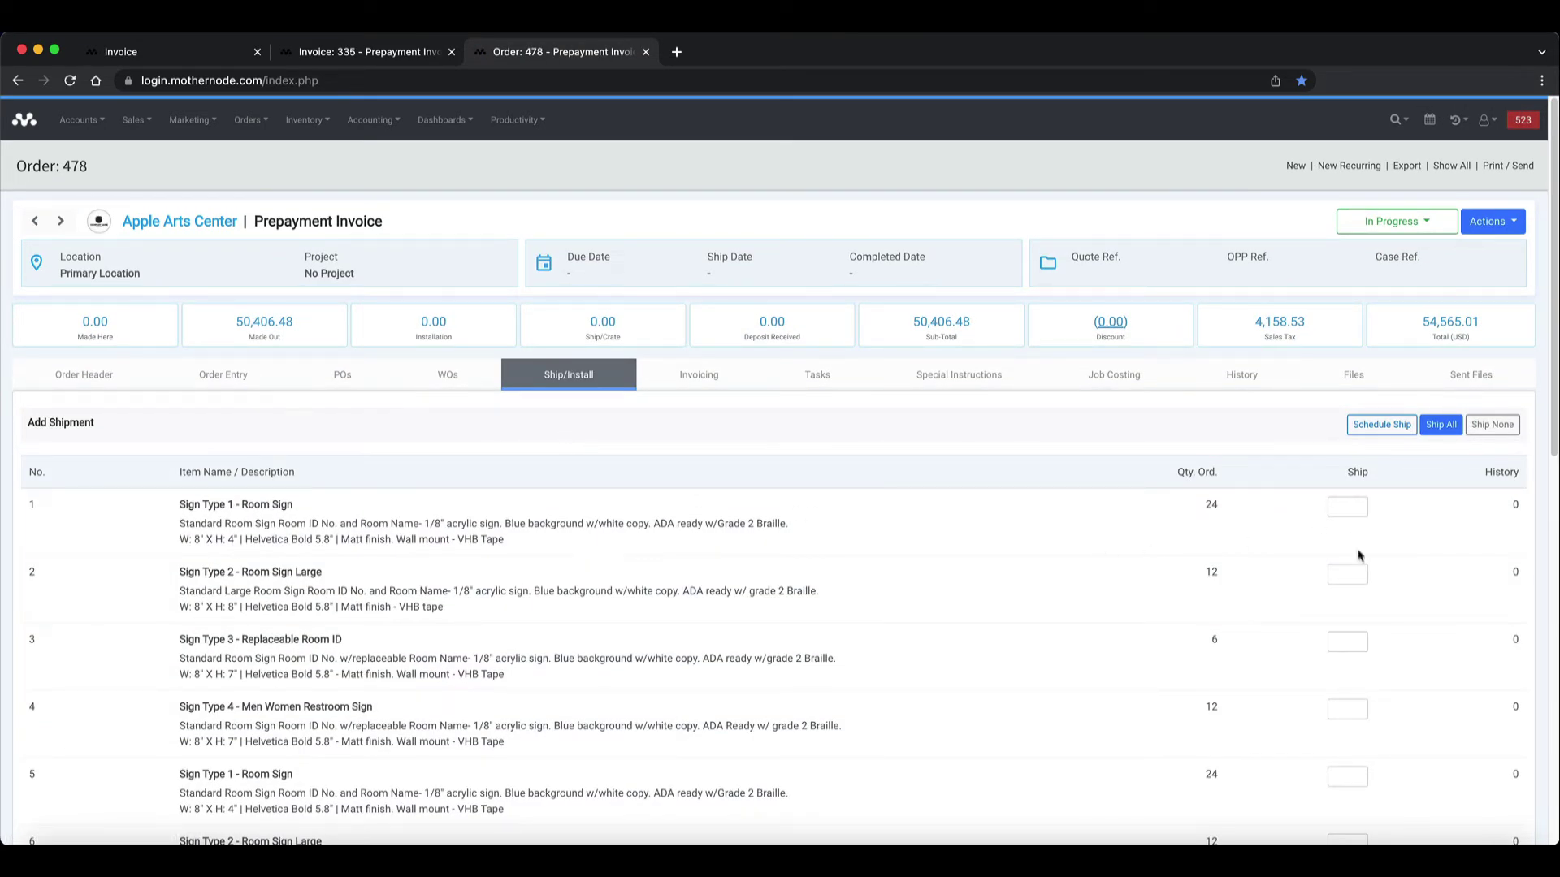
scroll(1357, 632, down, 10)
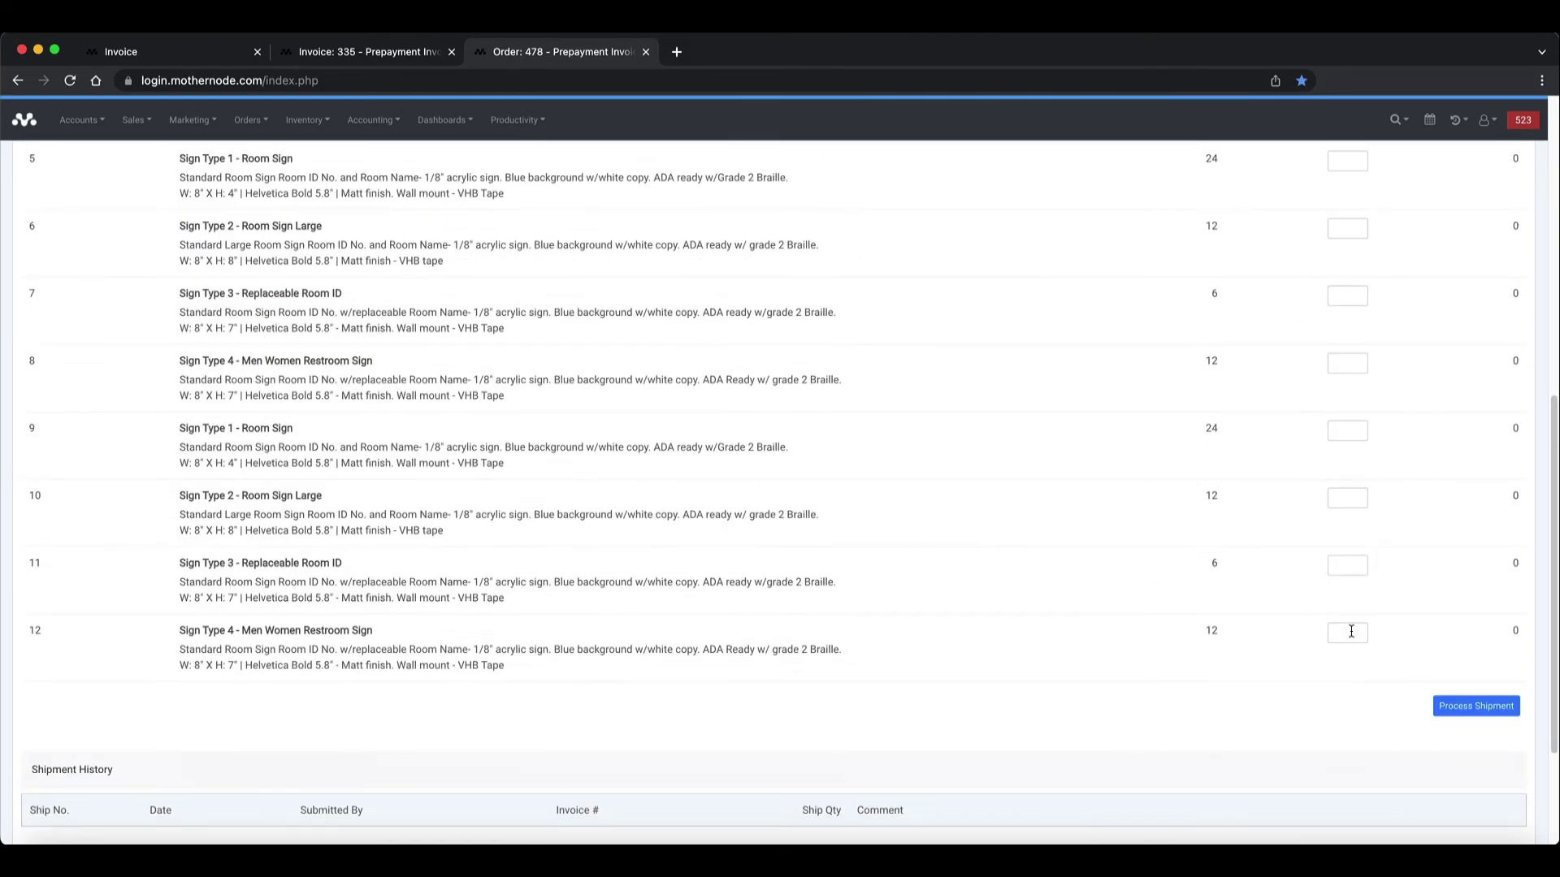
scroll(1351, 632, up, 10)
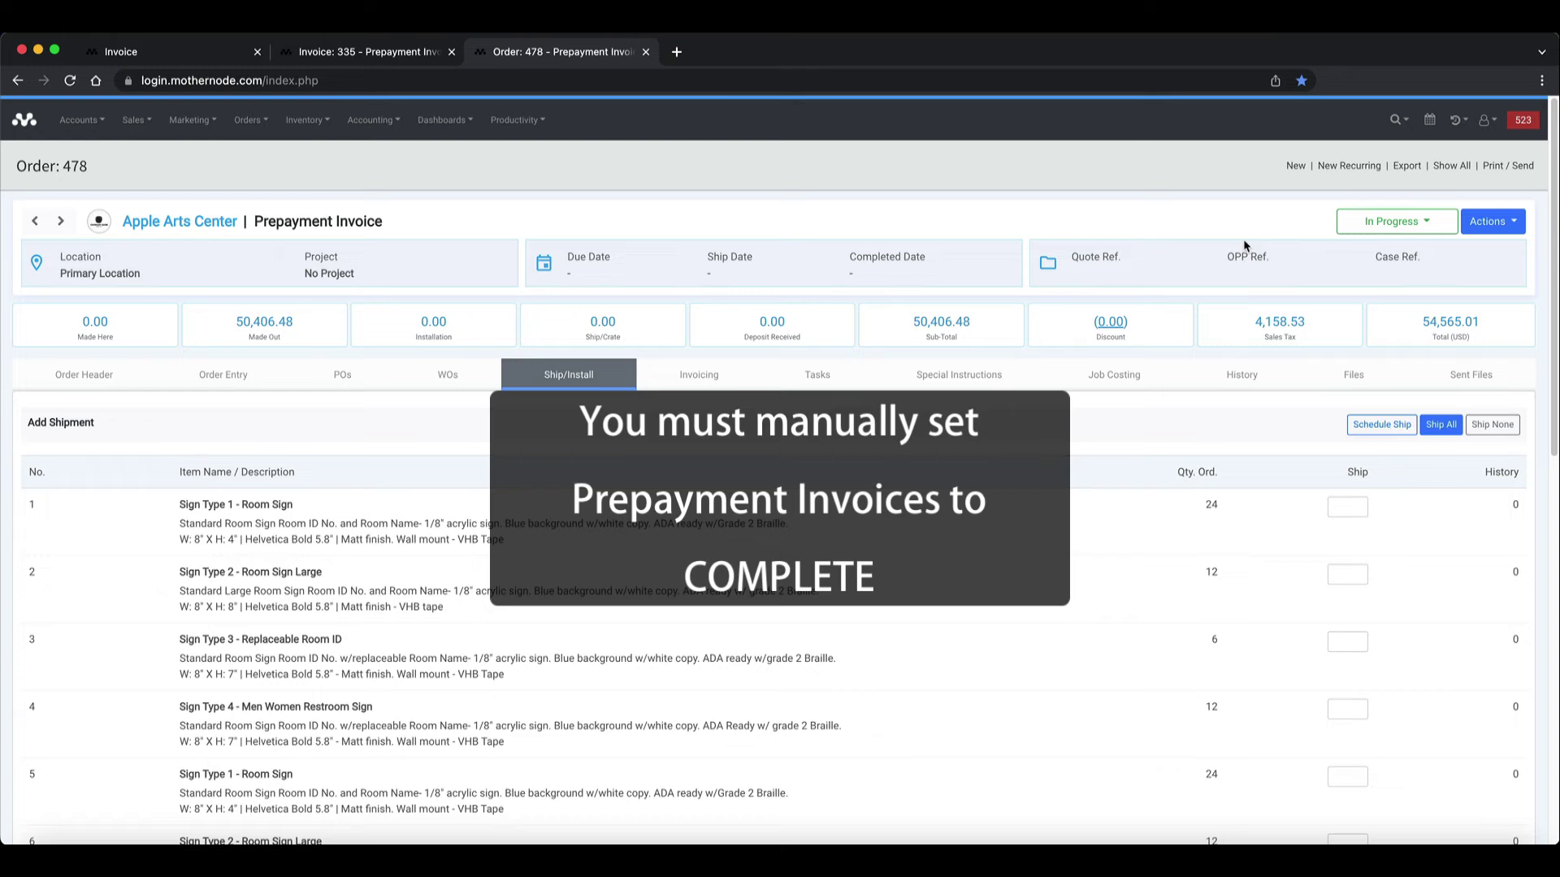
- Try to set the order's status to Completed
click(1391, 222)
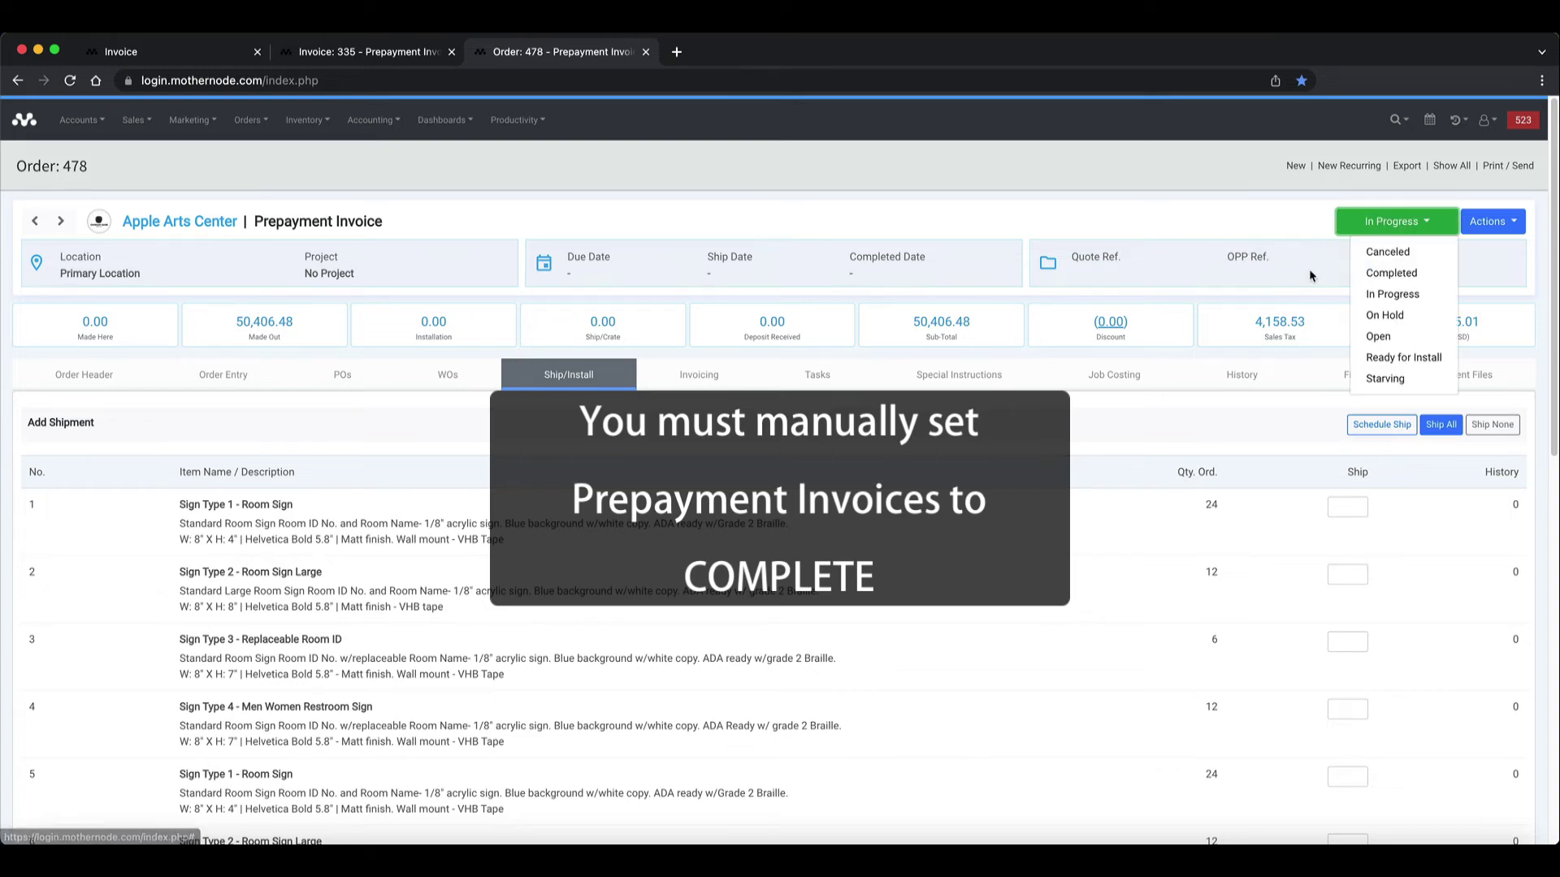
click(1389, 274)
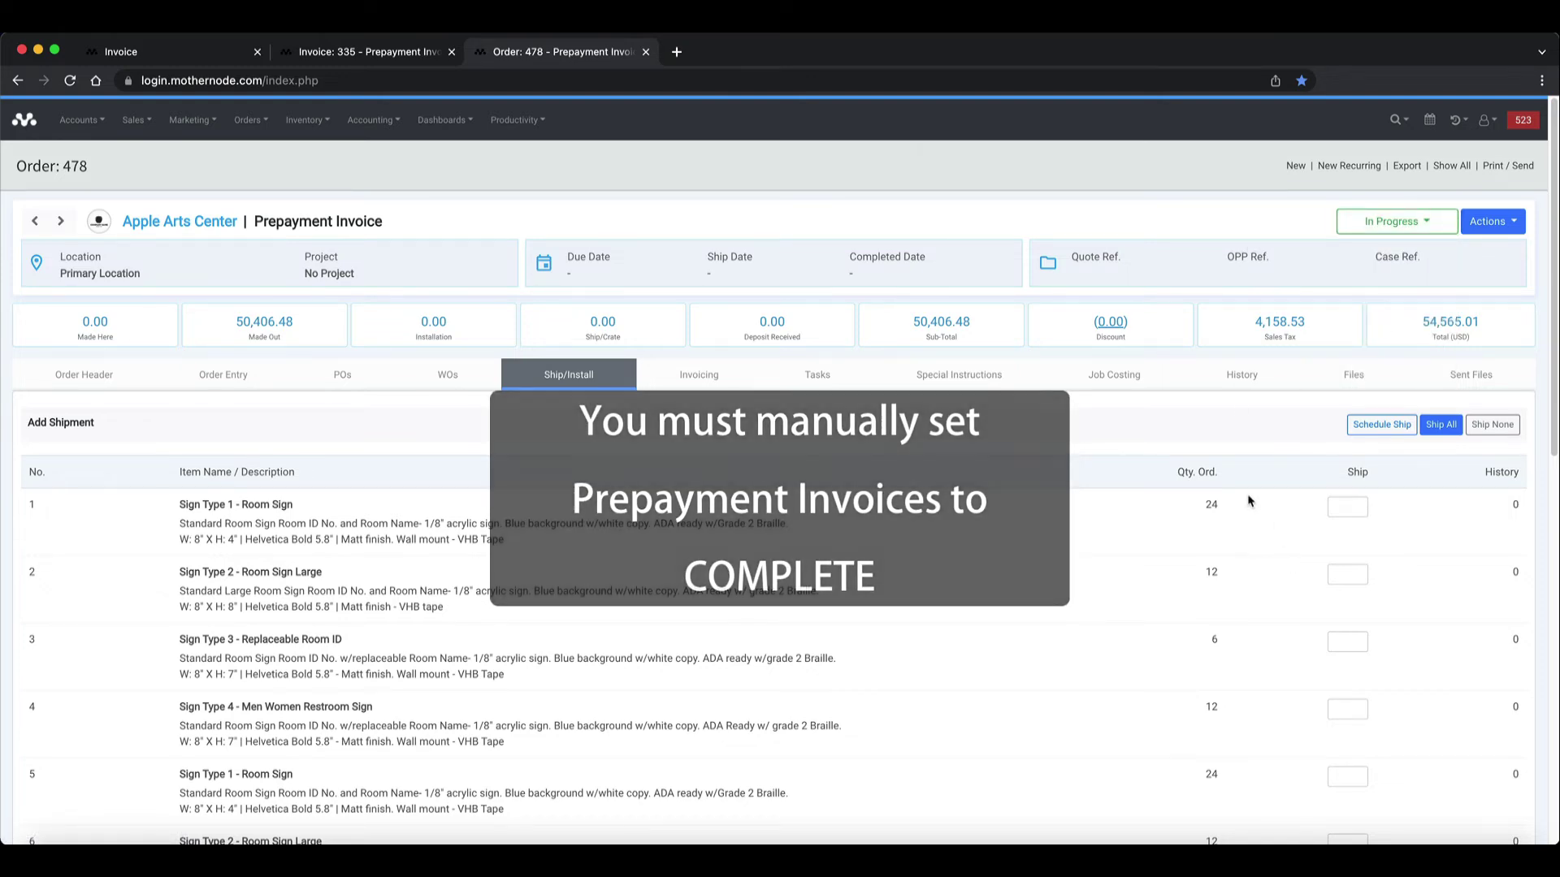
click(1373, 222)
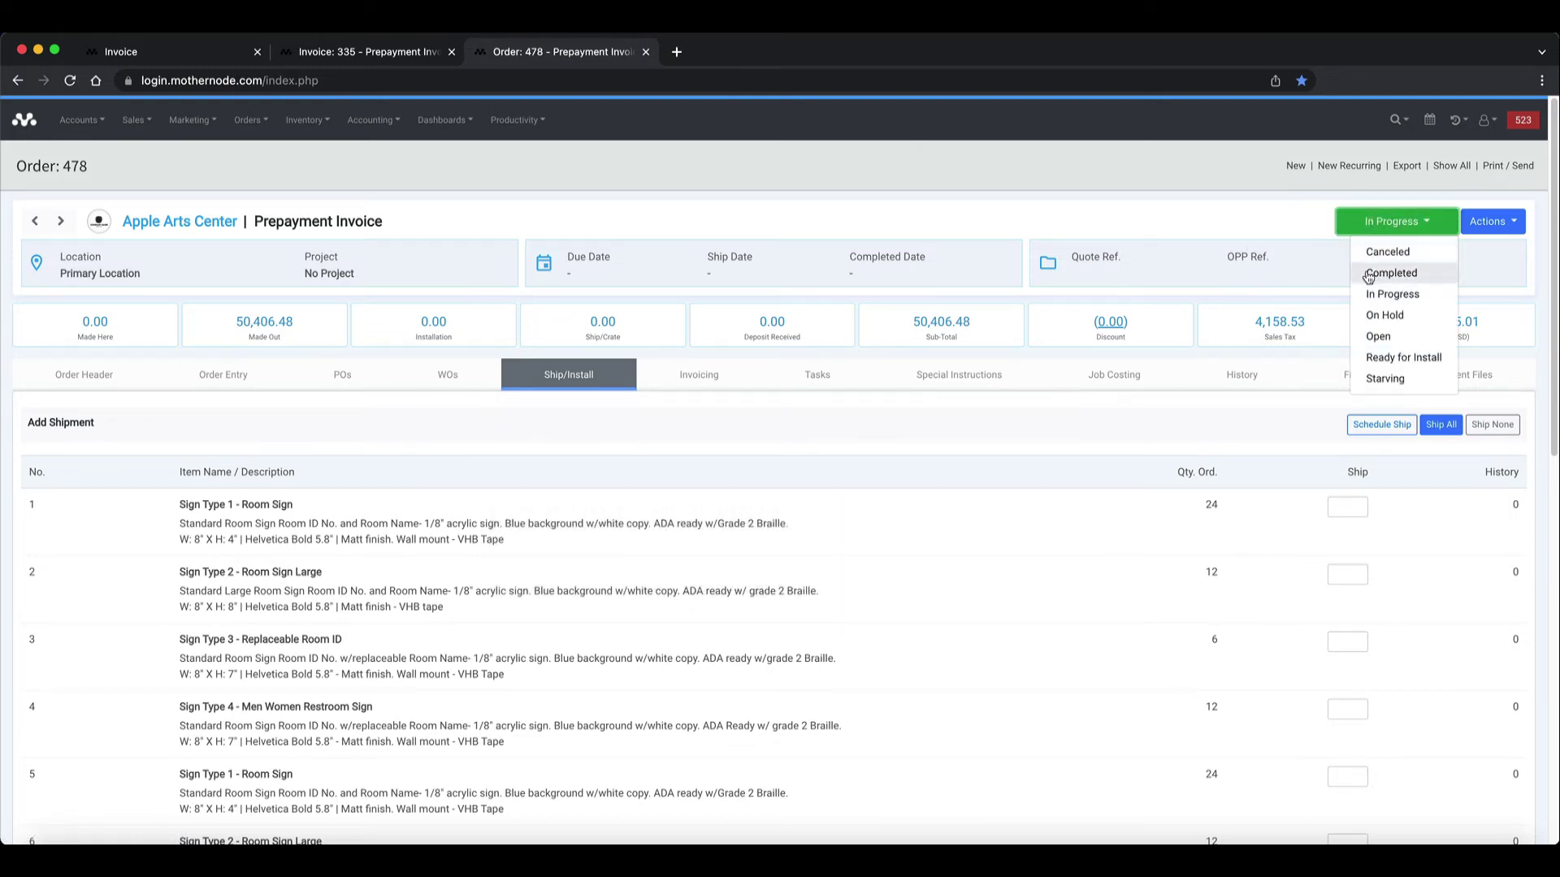
click(1369, 275)
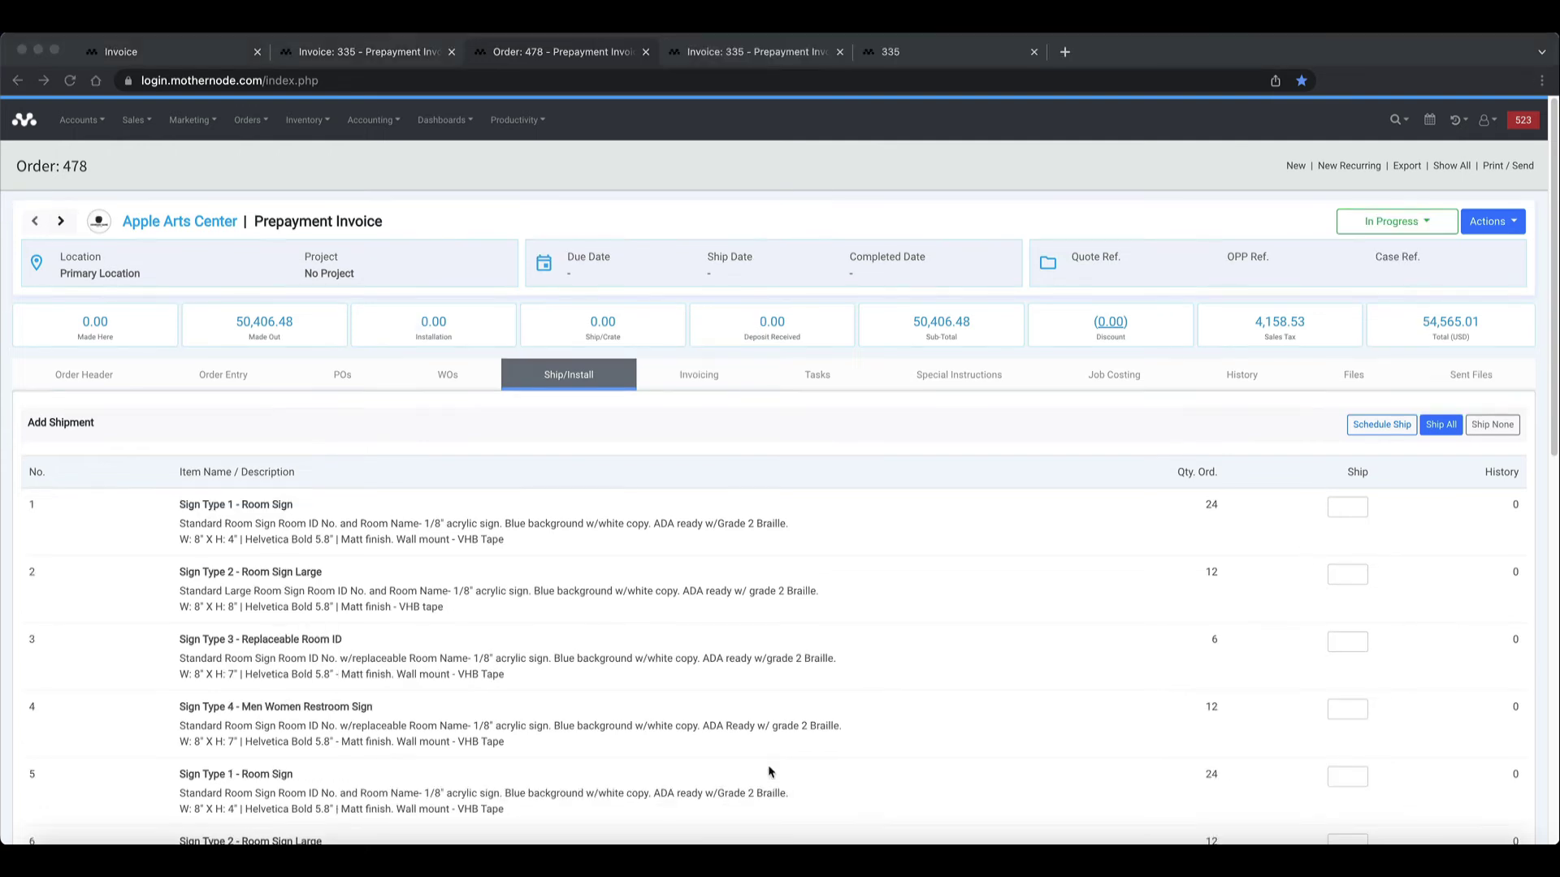
- Review the order's invoicing section, including its prepayment invoice entry and the list of invoices
click(719, 430)
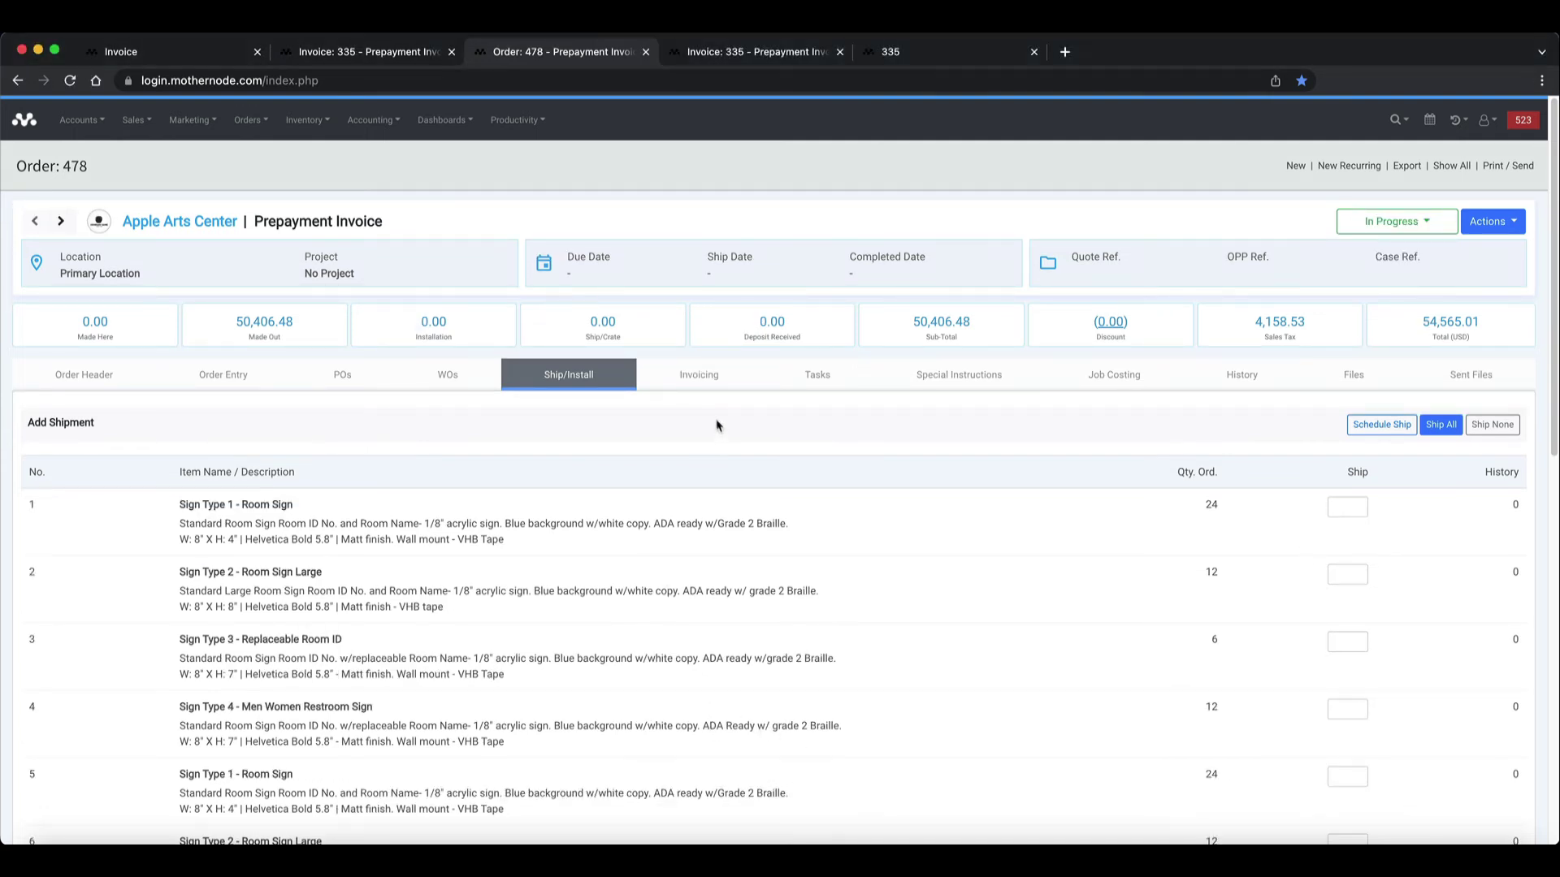
click(699, 377)
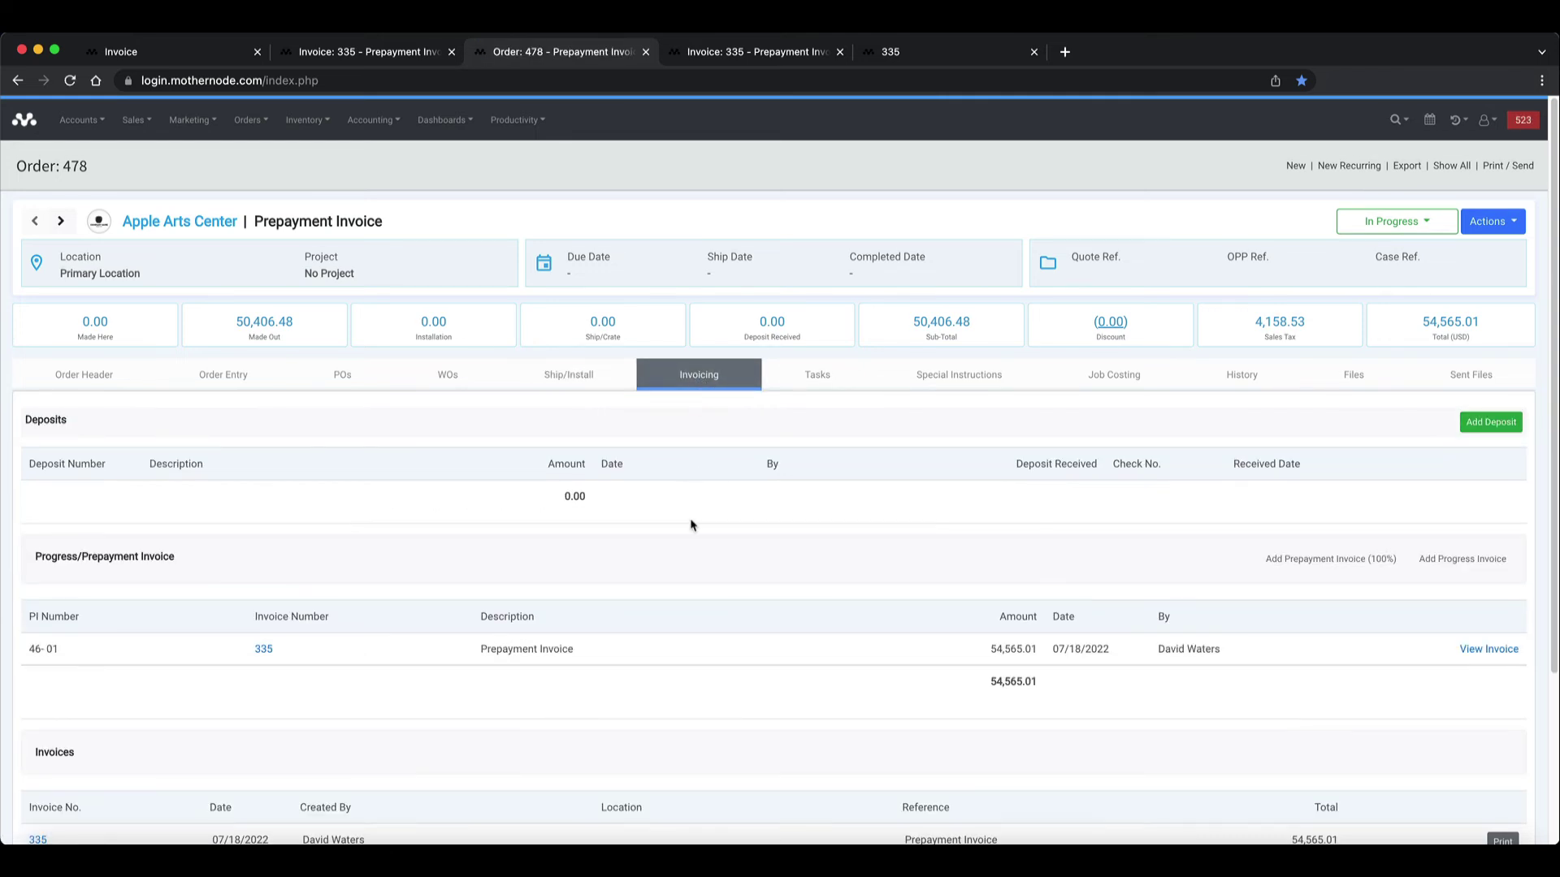
scroll(692, 526, down, 1)
scroll(692, 527, down, 3)
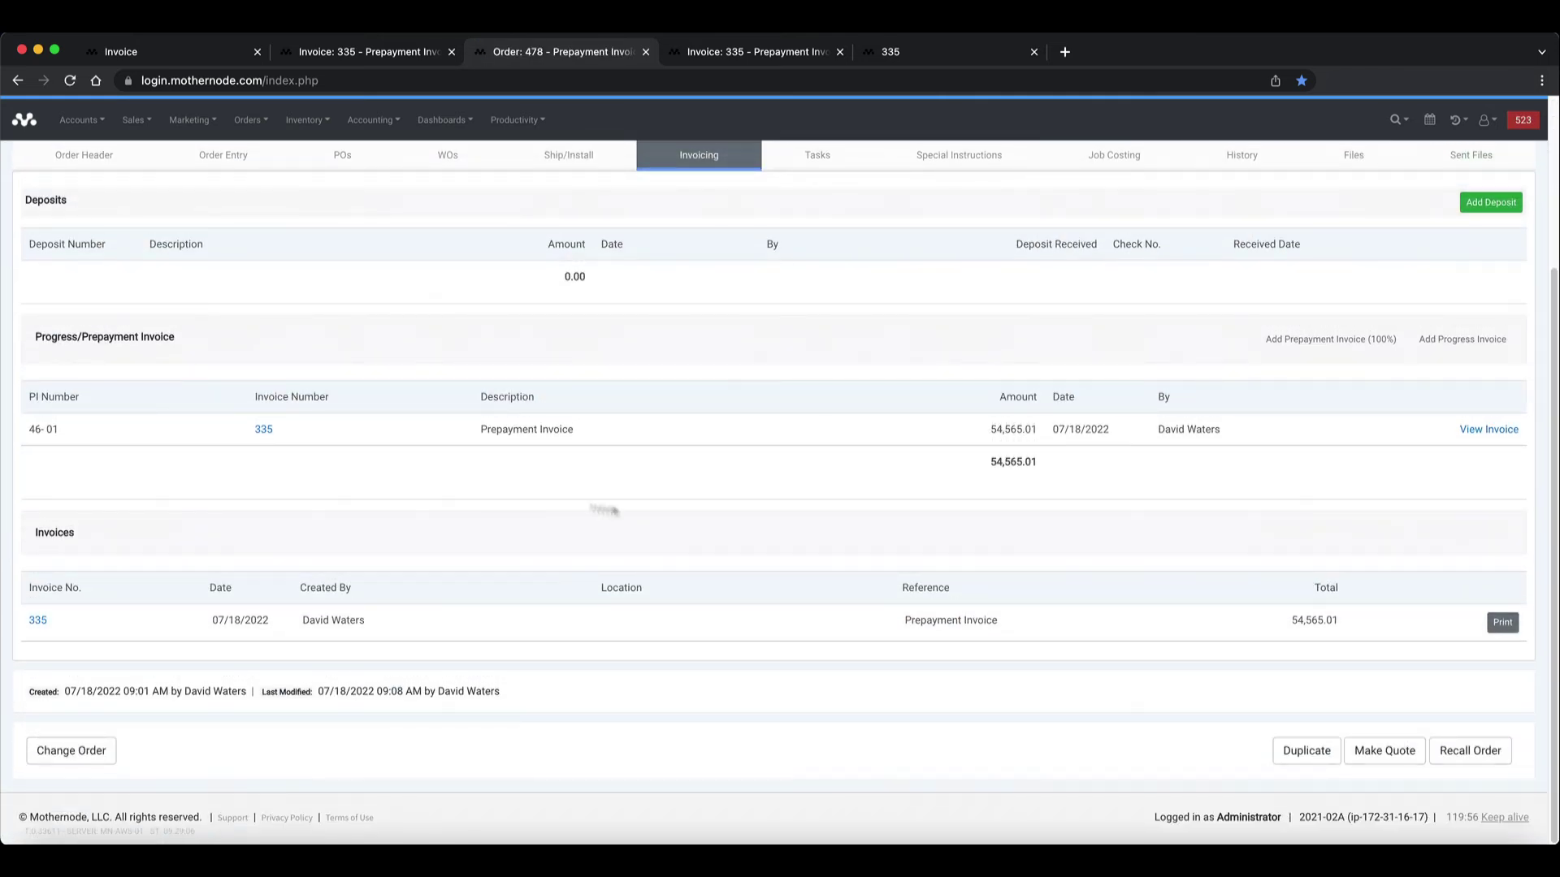